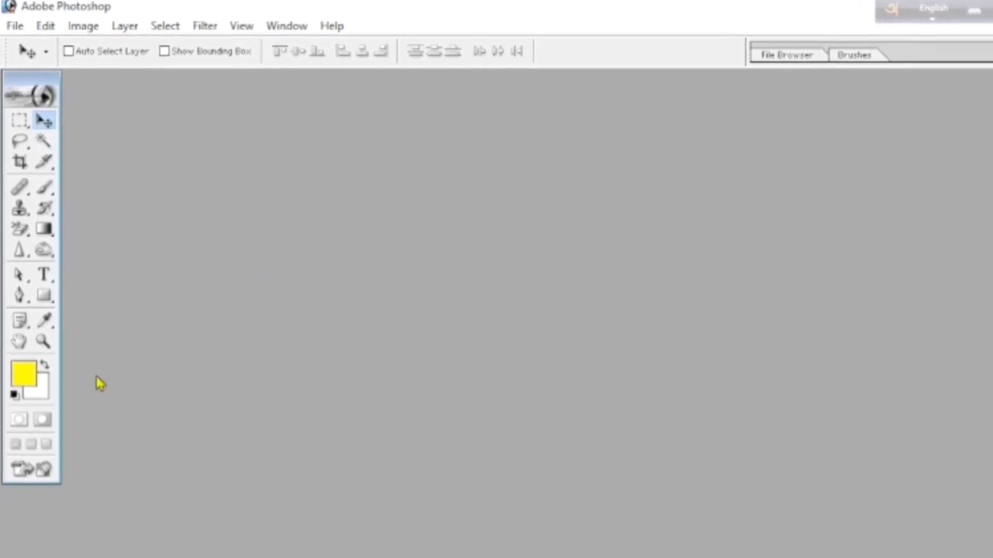
- Create a new A4 document of 210 x 297 mm at 300 pixels/inch in RGB Color with white contents
click(19, 295)
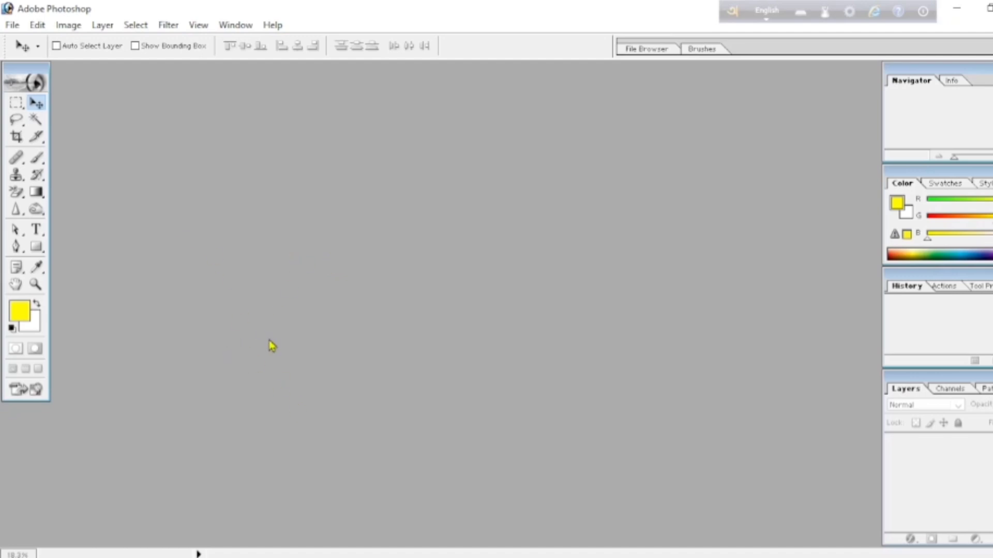
click(15, 31)
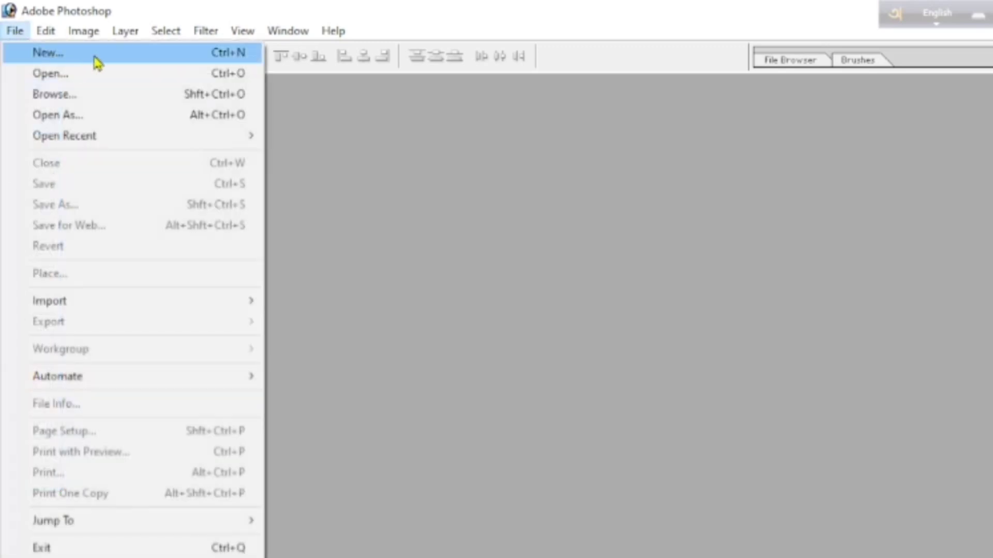
click(99, 63)
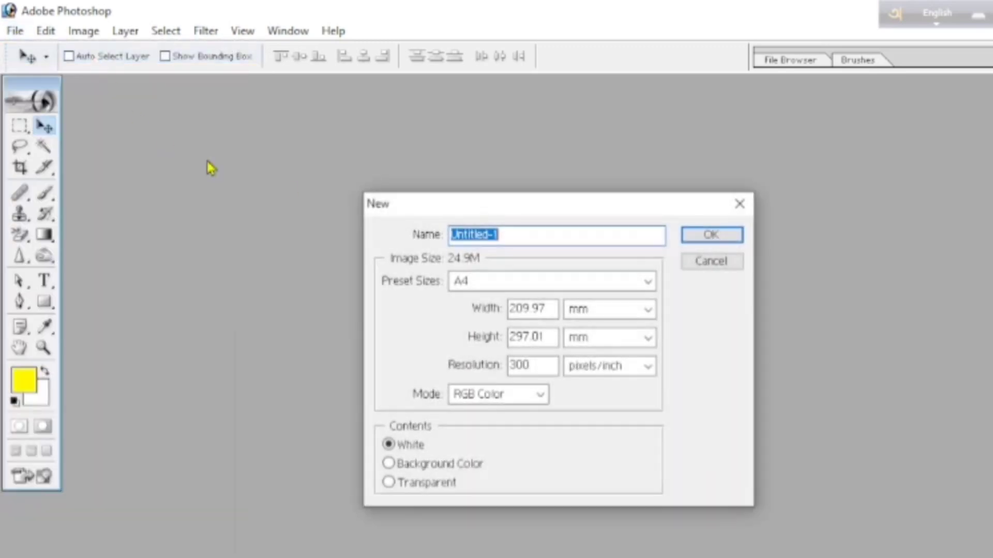
drag(563, 209, 397, 158)
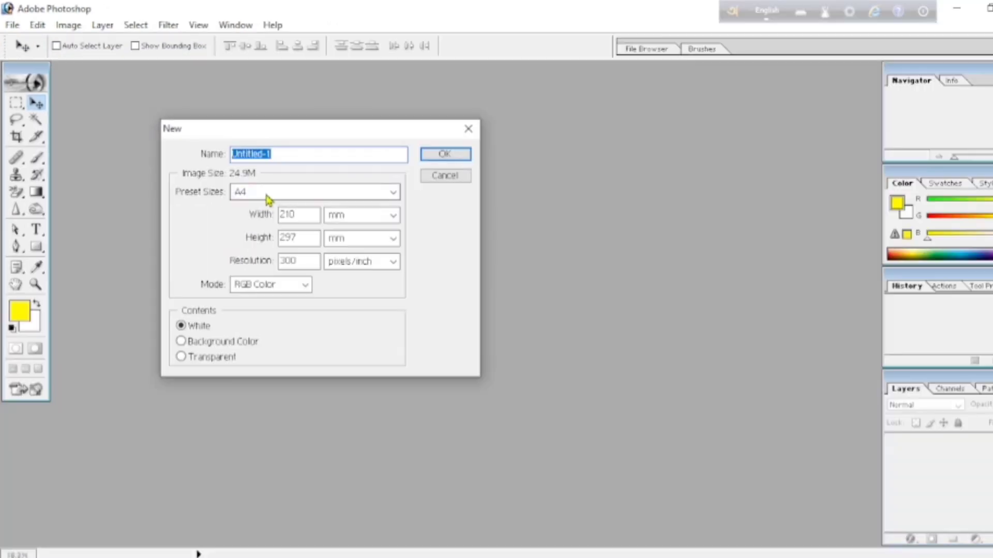
click(326, 237)
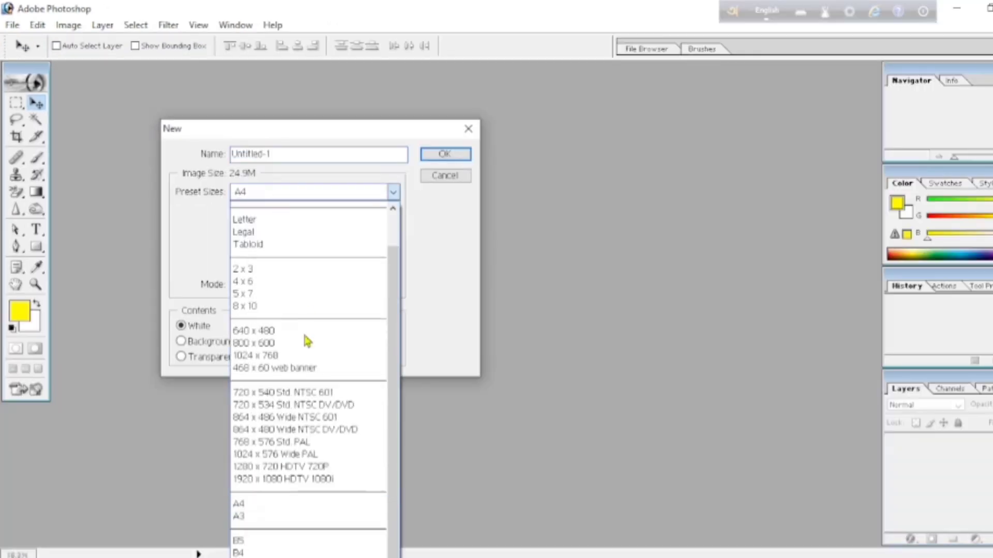
click(278, 505)
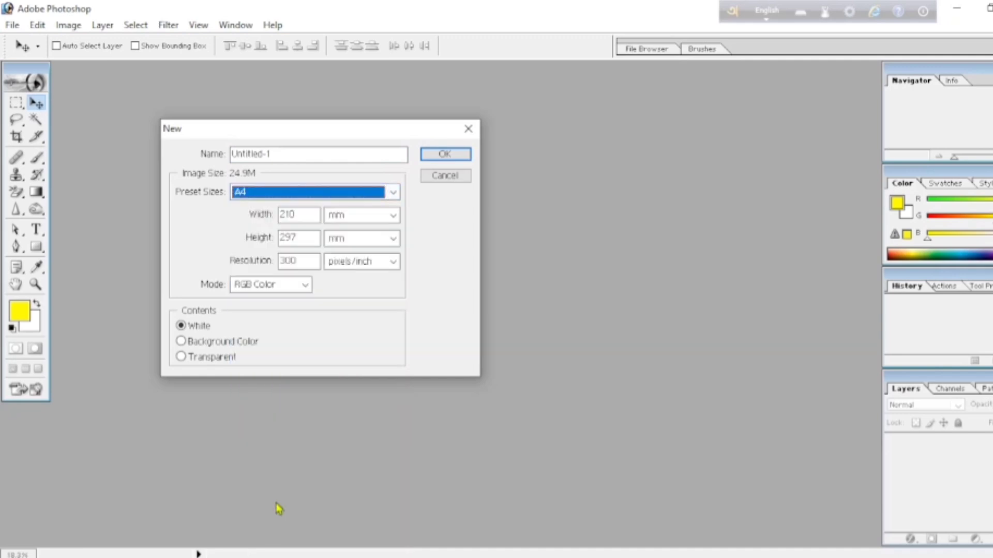
click(443, 155)
- Maximize the new document's window so the blank page fills the workspace
drag(188, 82, 358, 113)
click(430, 107)
scroll(401, 231, down, 2)
scroll(451, 236, up, 6)
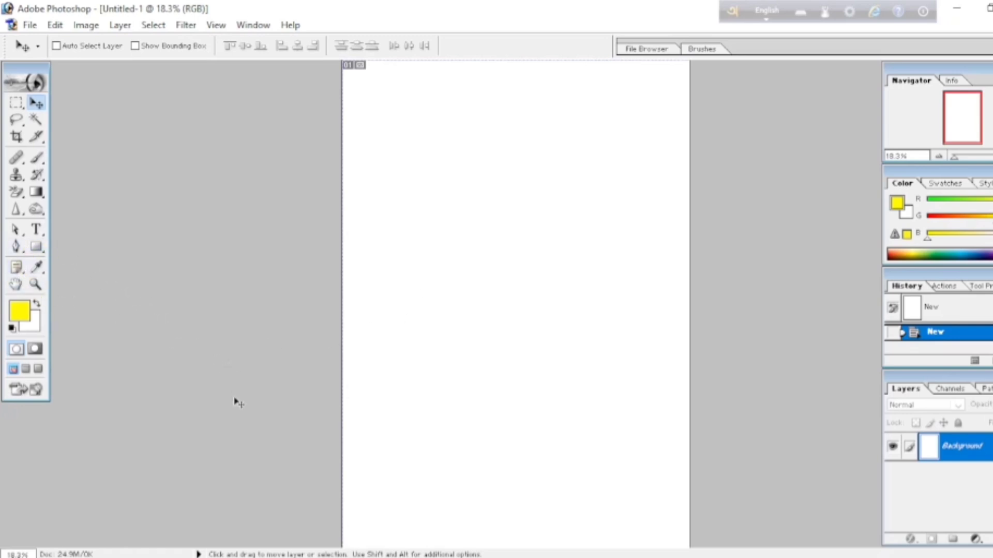
- Draw a yellow, roughly square four-cornered shape near the page's upper left with the Pen tool, ending with an anchor point on its left side
click(17, 248)
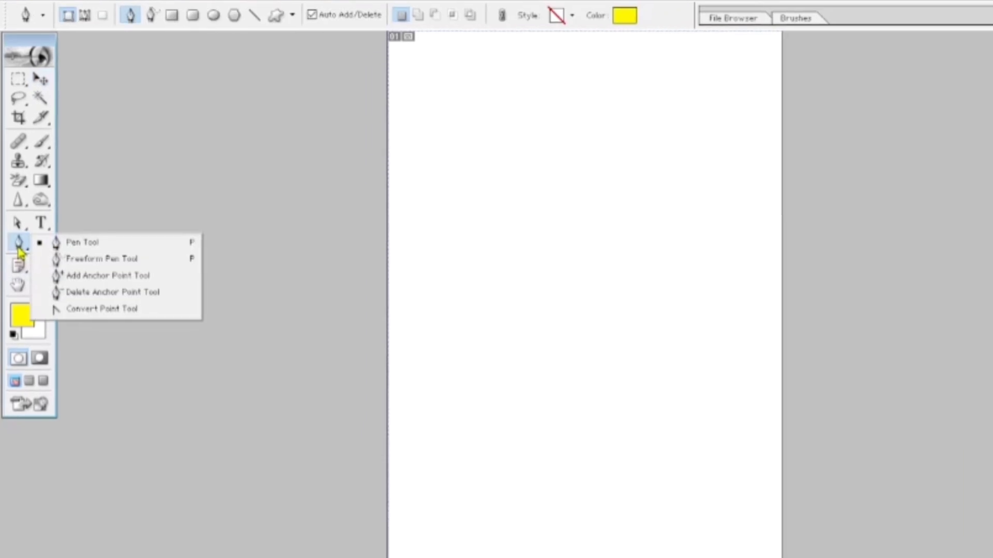
click(98, 249)
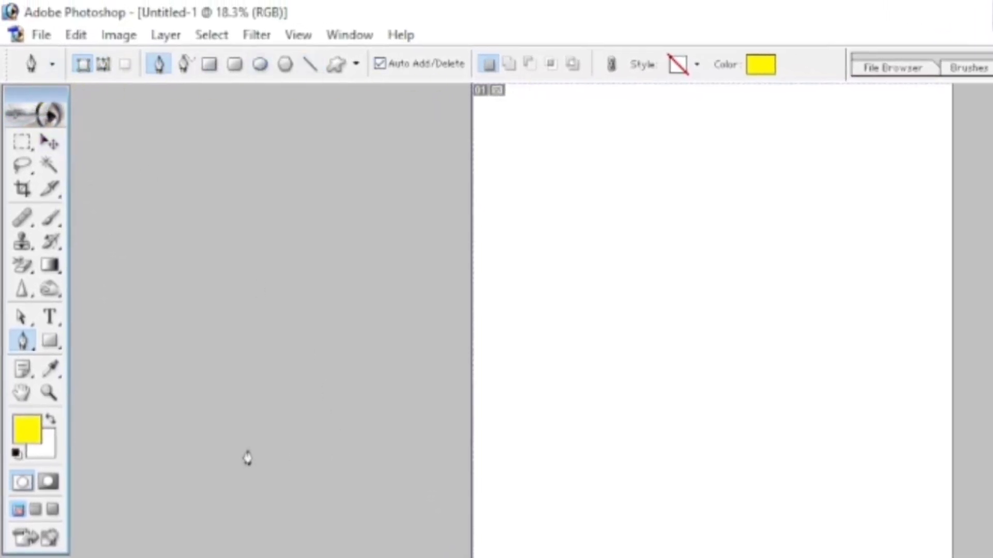
click(24, 344)
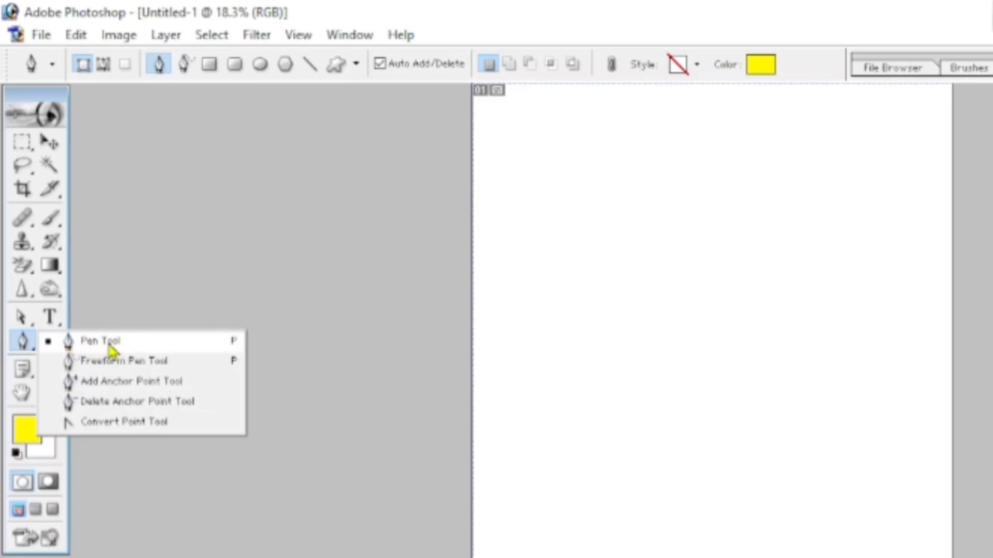
click(110, 349)
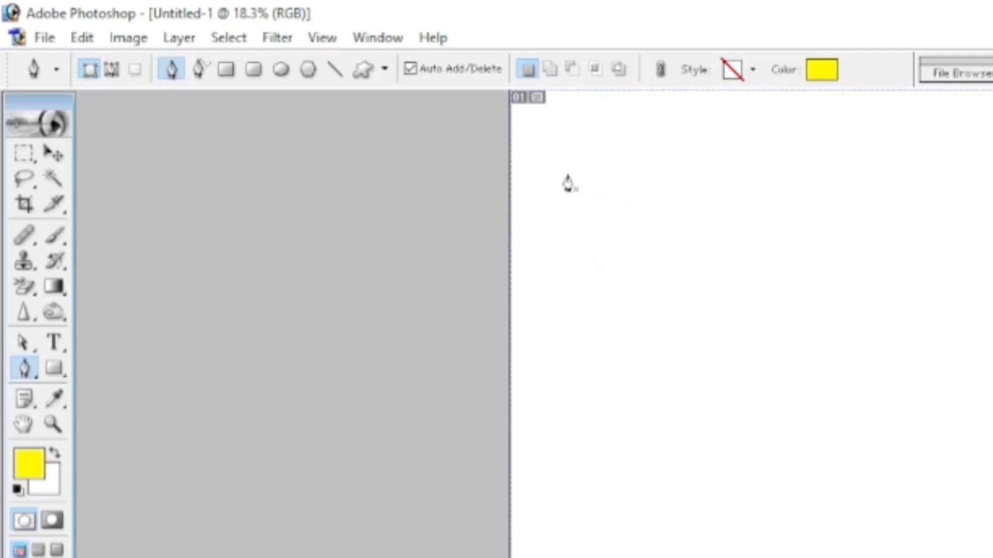
key(shift)
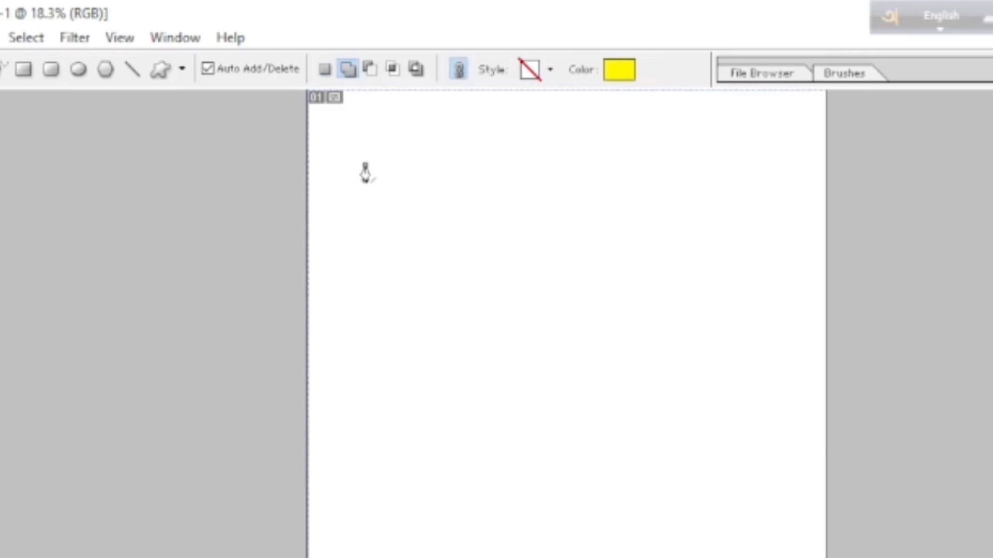
click(365, 165)
click(556, 166)
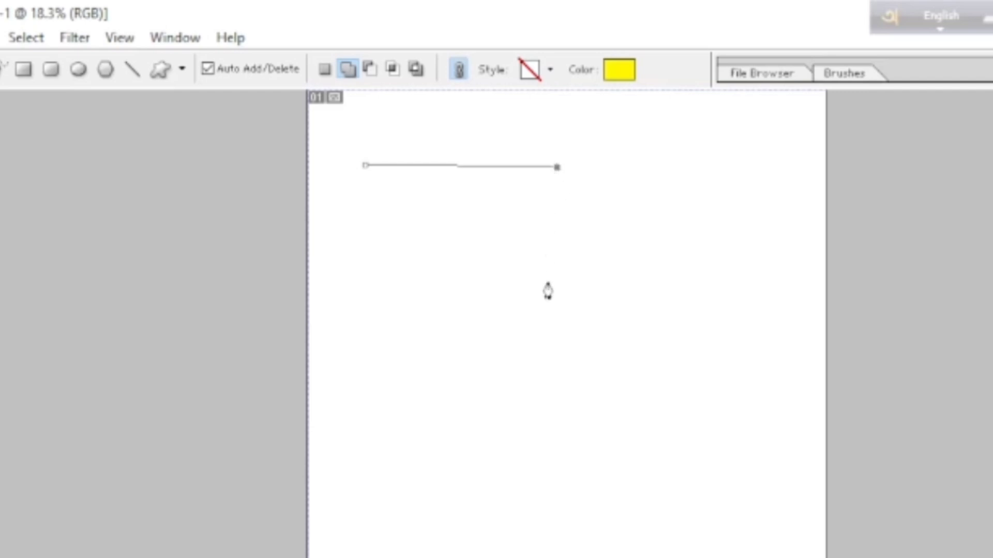
click(546, 349)
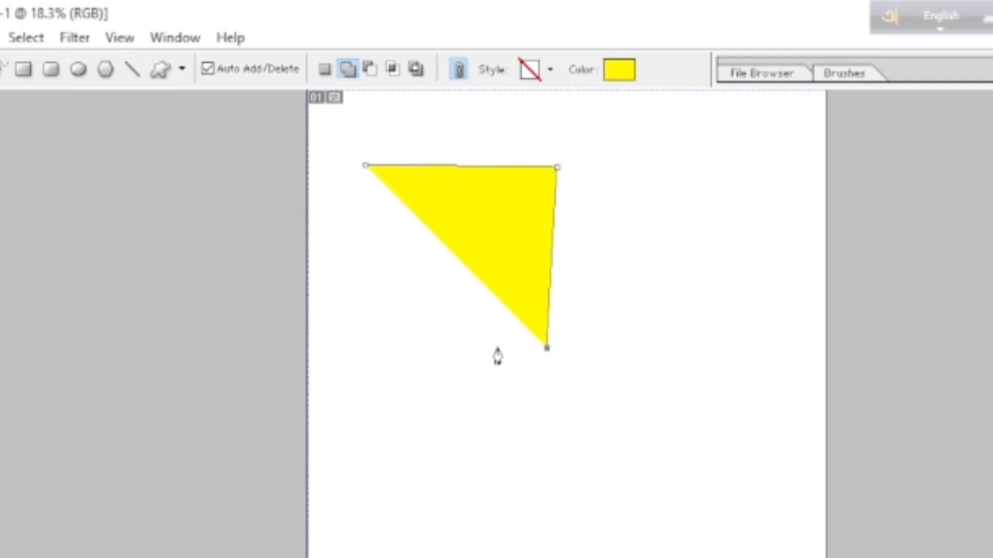
click(365, 344)
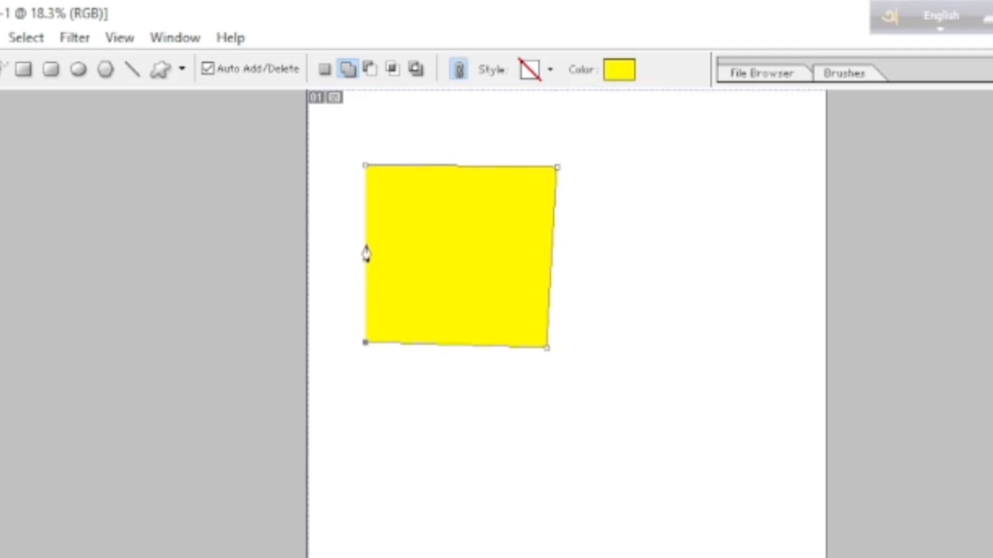
click(365, 226)
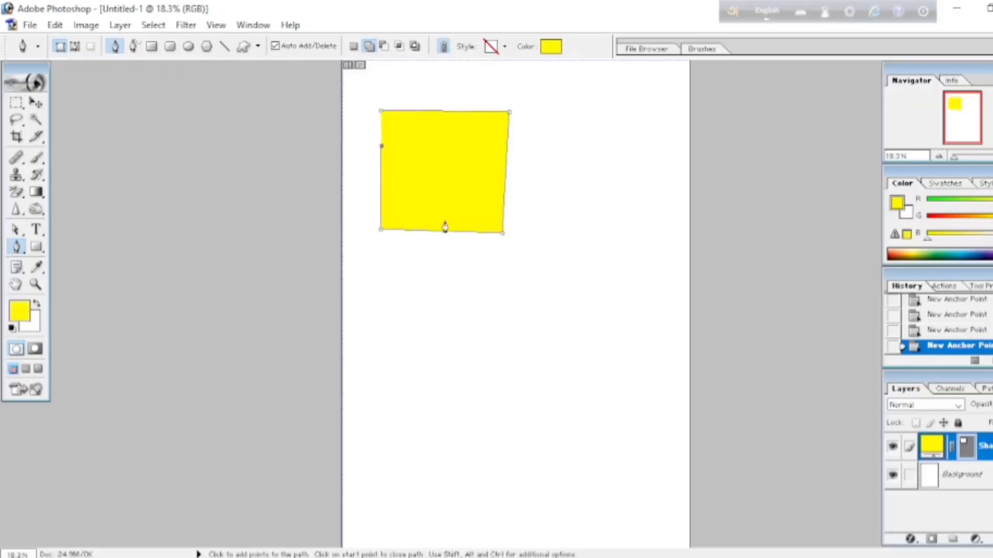
- Switch the Pen tool to Paths mode and draw an unfilled, roughly rectangular path just below the yellow shape
scroll(445, 227, down, 1)
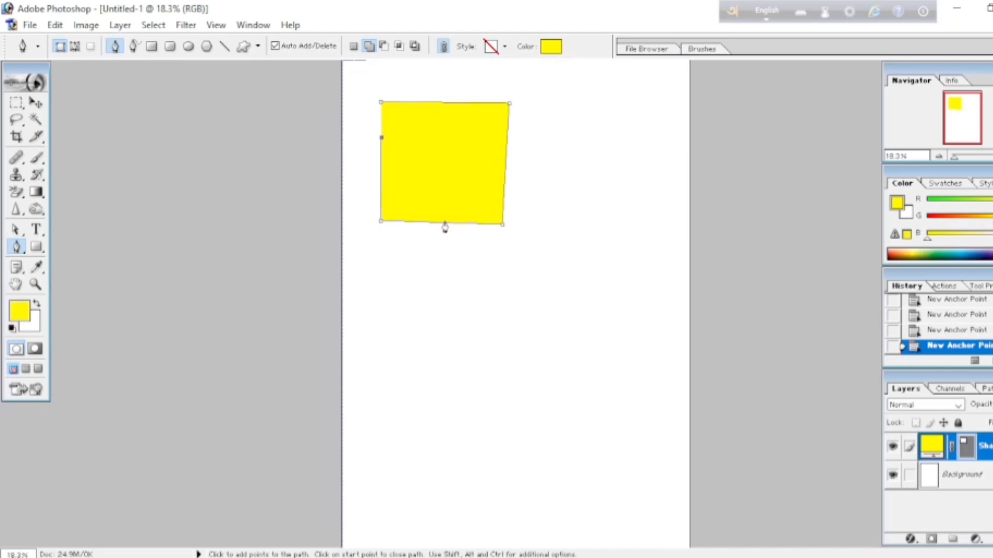
scroll(445, 228, up, 1)
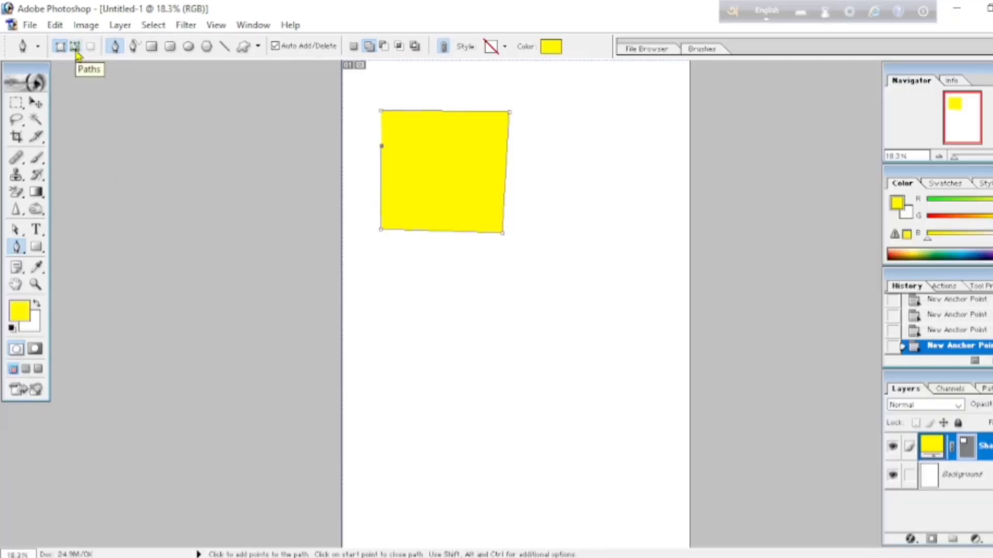
click(75, 49)
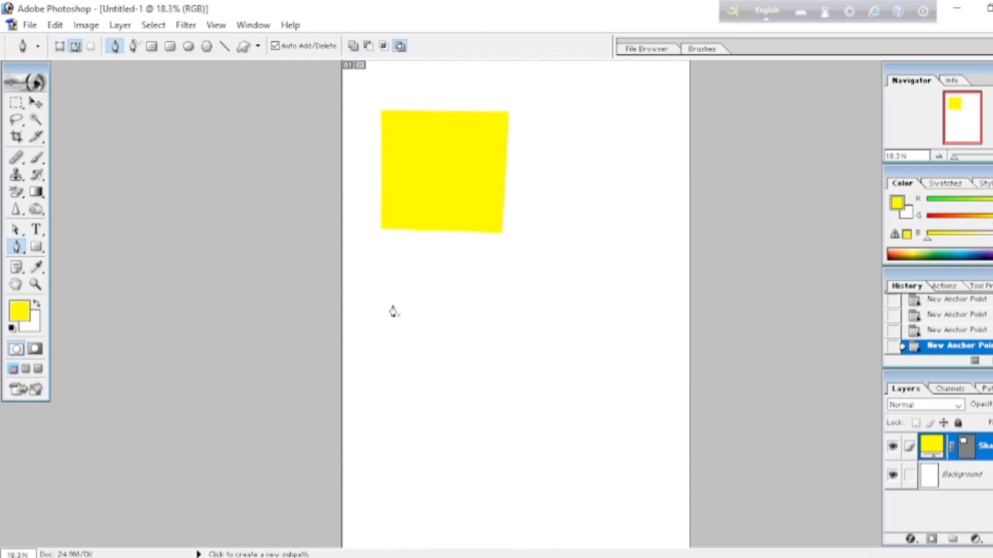
click(397, 250)
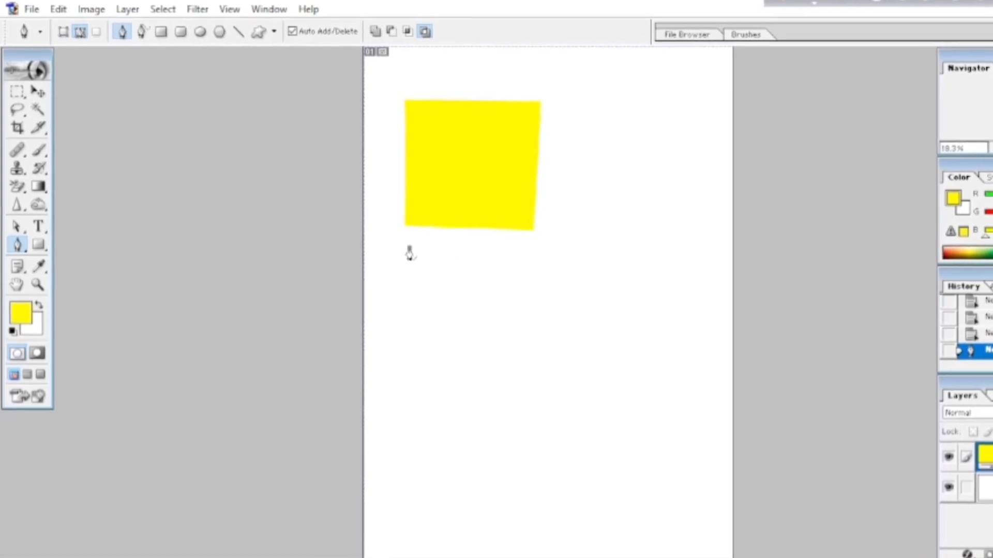
click(578, 249)
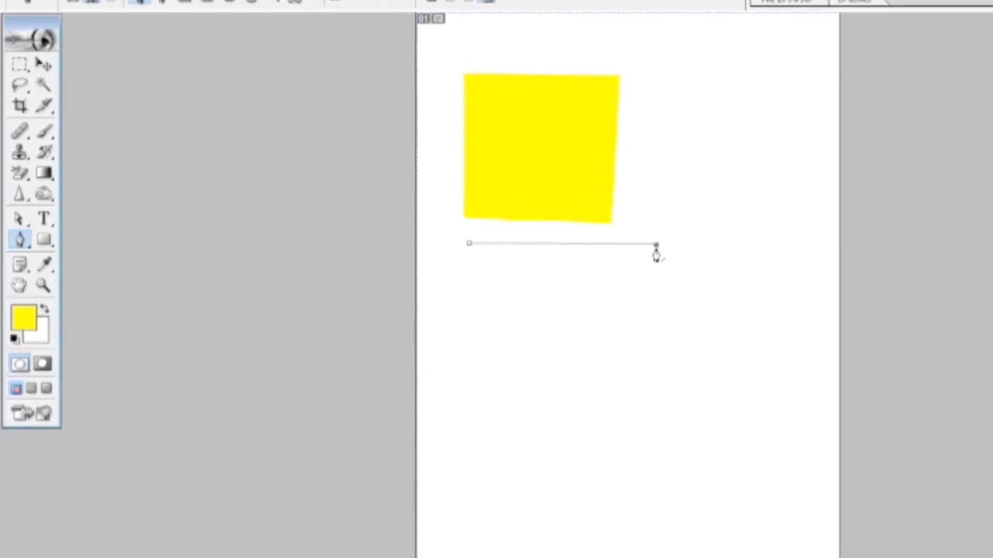
click(655, 394)
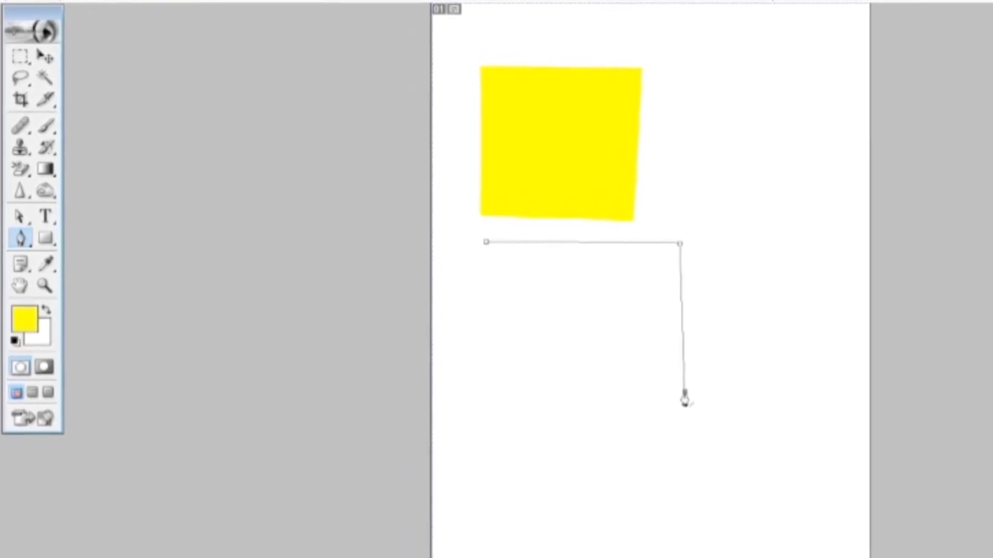
click(520, 399)
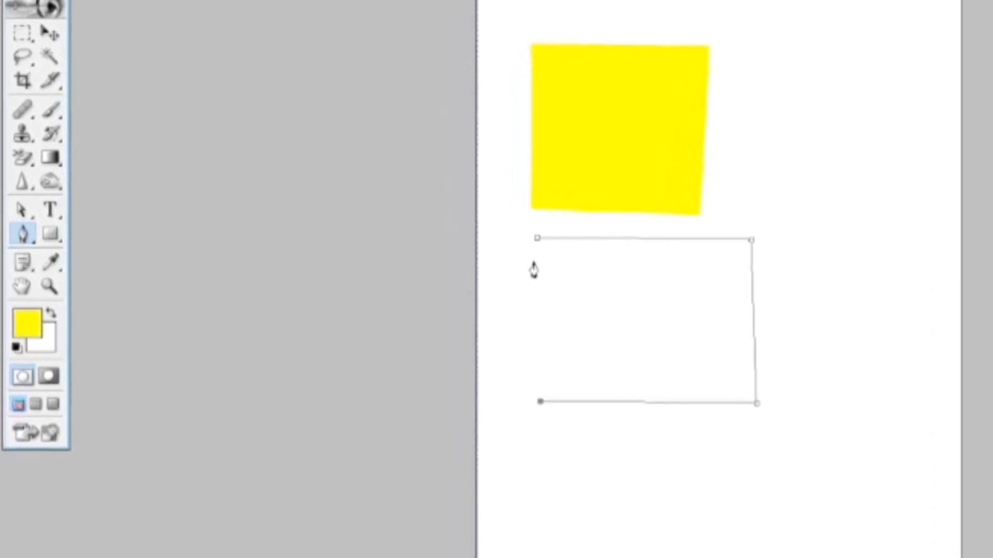
click(532, 239)
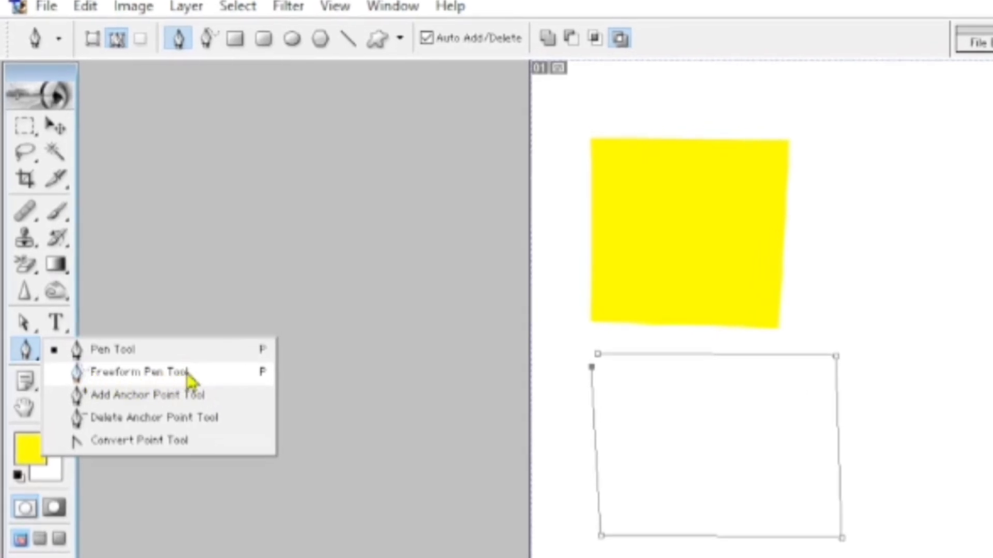
- Draw a freehand bowl-shaped path below the rectangular path with the Freeform Pen tool
click(135, 373)
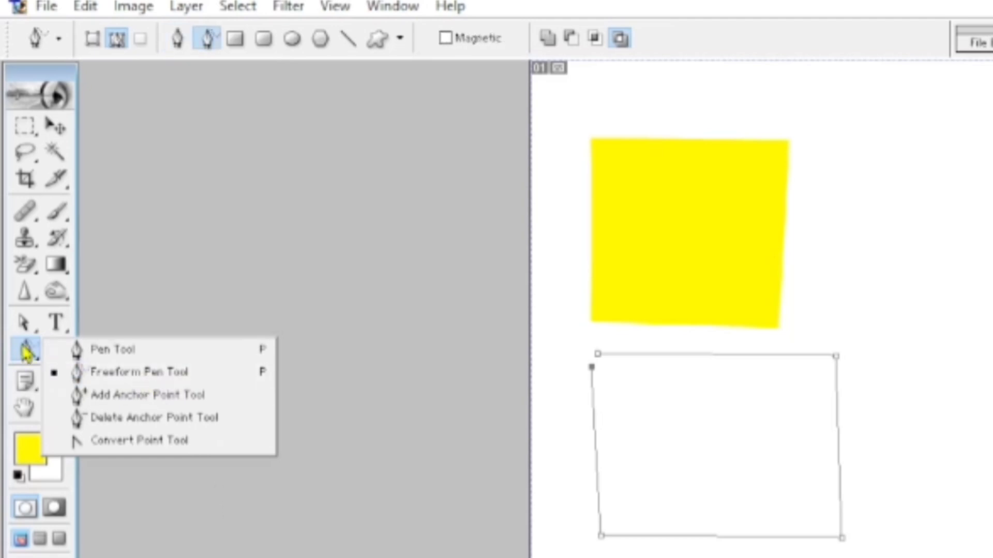
click(135, 375)
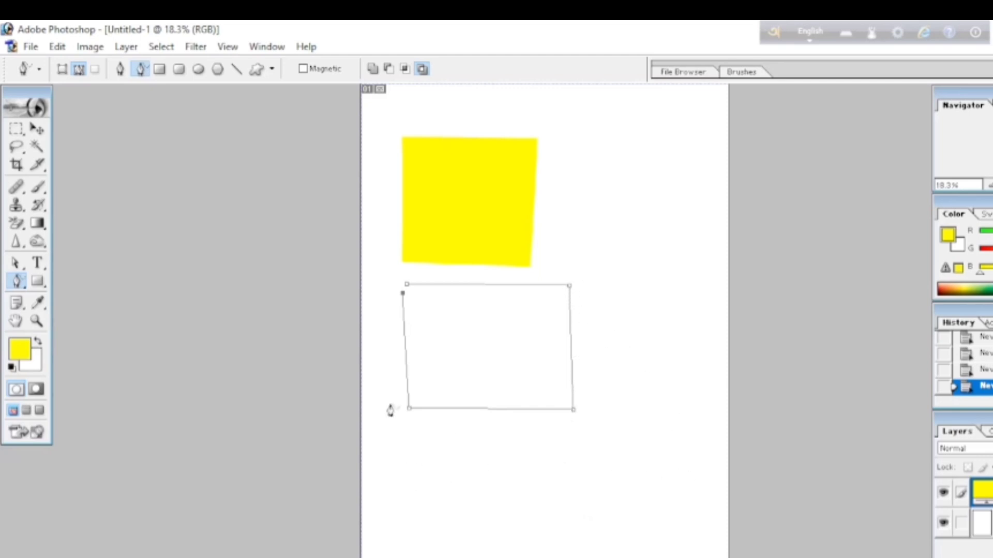
click(17, 280)
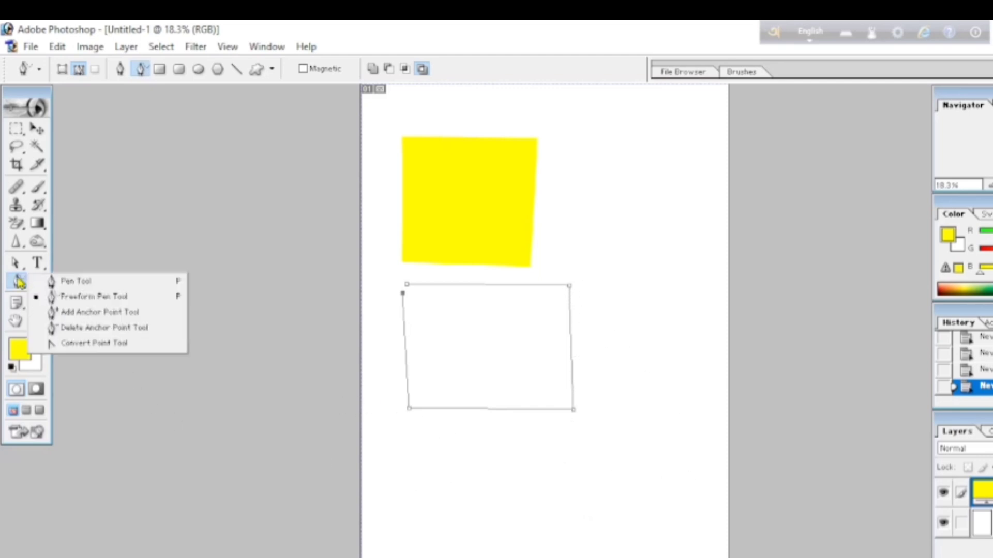
click(115, 298)
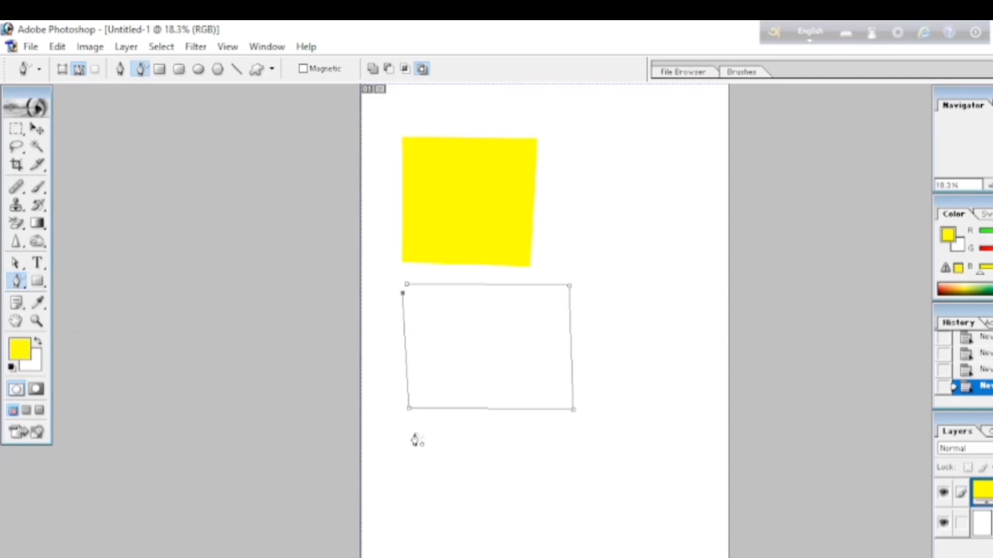
mouse_move(415, 436)
mouse_down()
mouse_move(580, 441)
mouse_move(577, 490)
mouse_move(546, 525)
mouse_move(496, 536)
mouse_move(443, 526)
mouse_move(414, 497)
mouse_move(411, 429)
mouse_up()
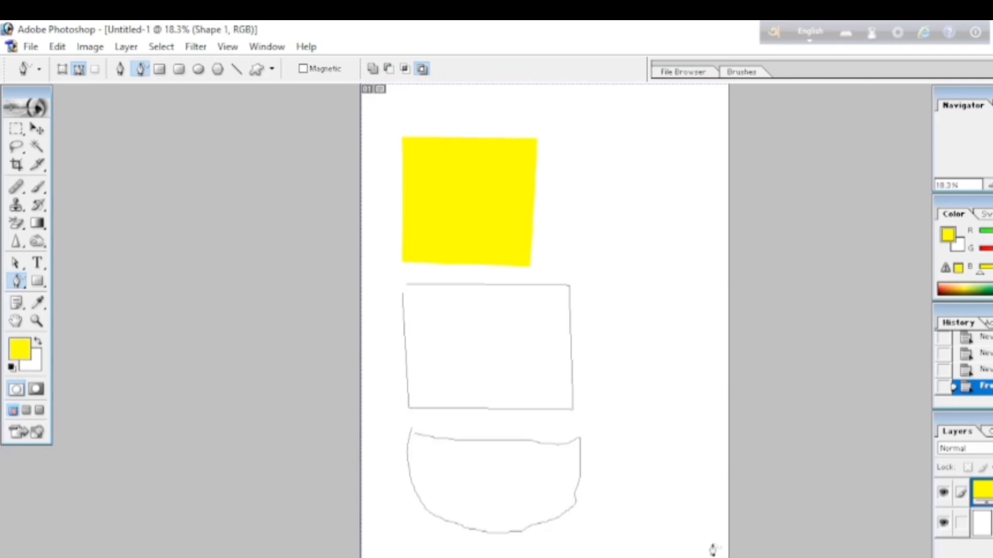
- Add an anchor point at the middle of the rectangular path's top edge with the Add Anchor Point tool
click(17, 281)
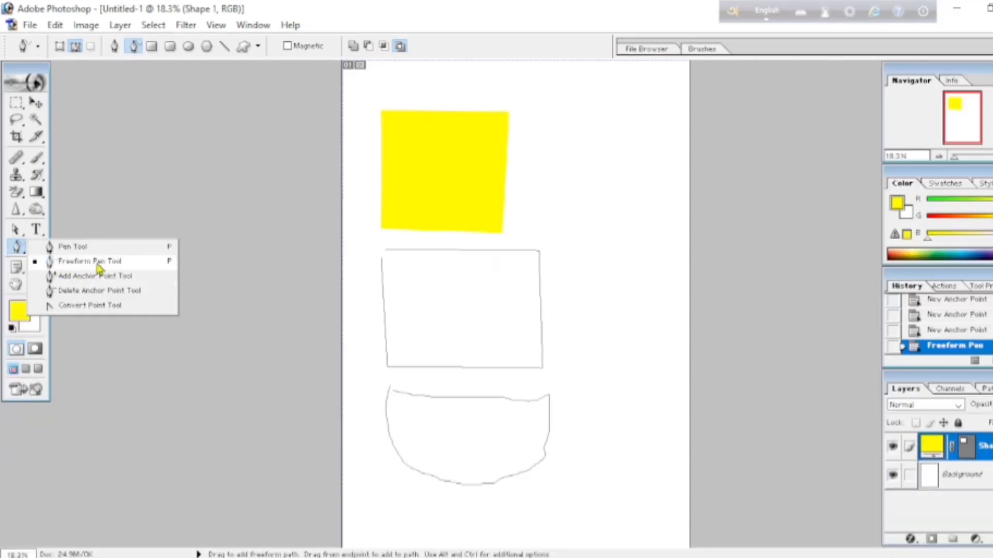
click(95, 275)
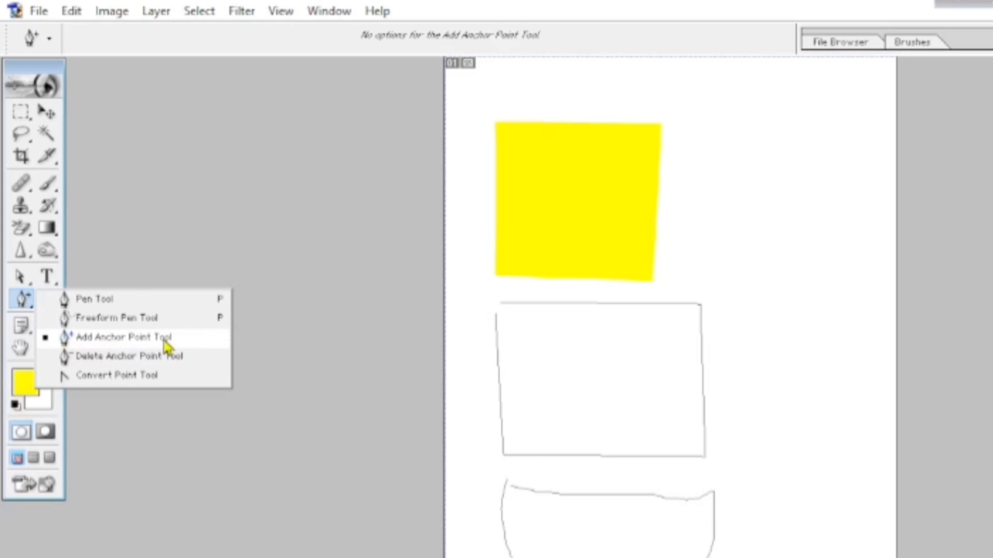
click(106, 341)
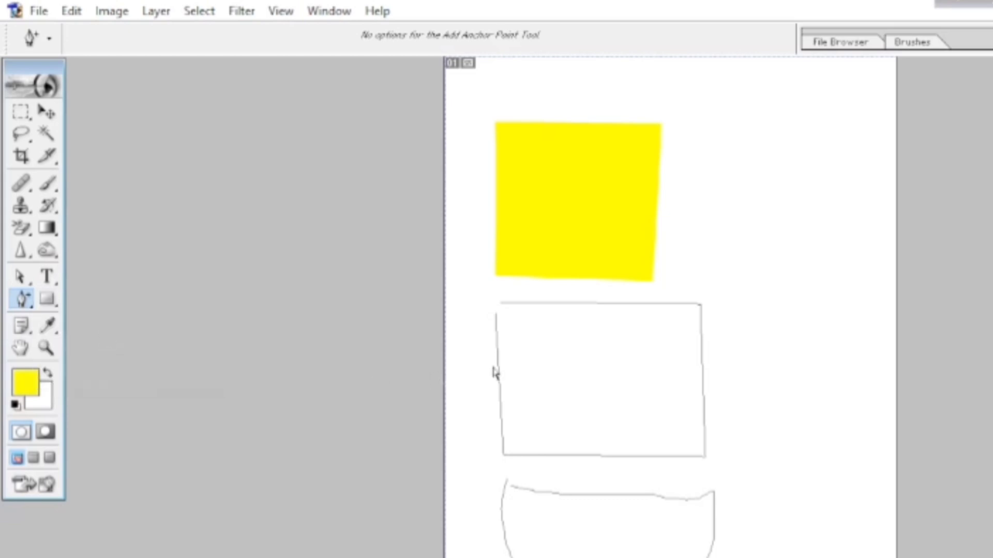
click(597, 304)
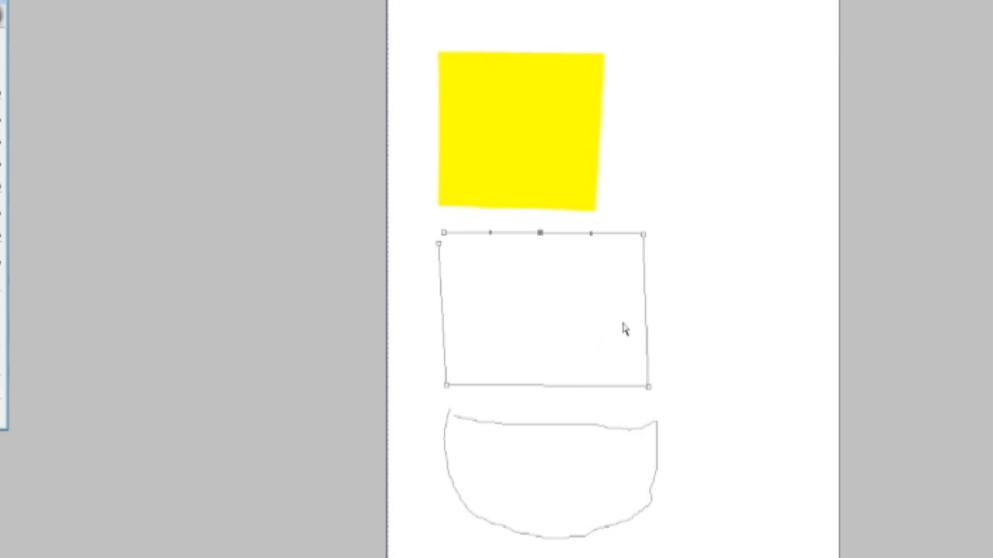
- Add anchor points at the middle of the rectangular path's right, bottom and left edges with the Add Anchor Point tool
right_click(2, 228)
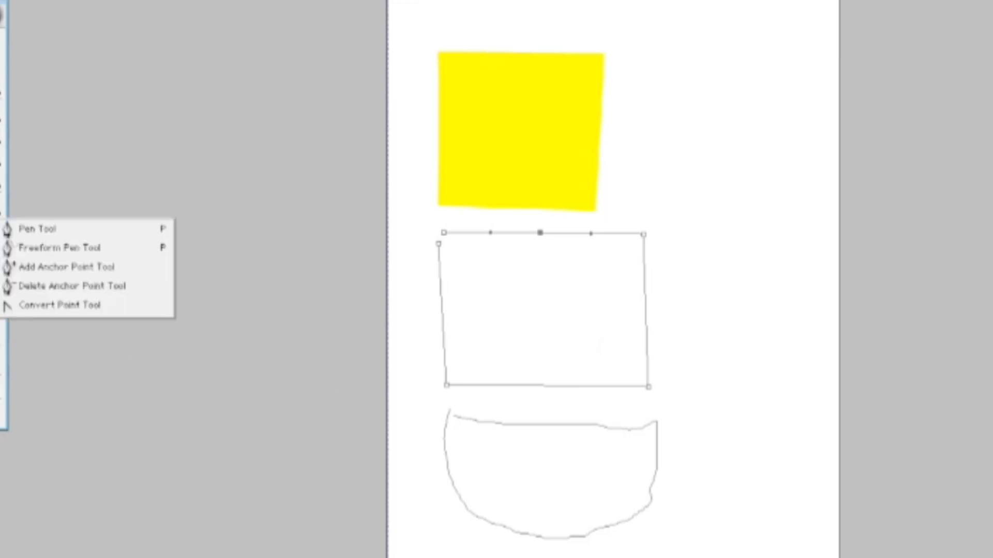
click(57, 274)
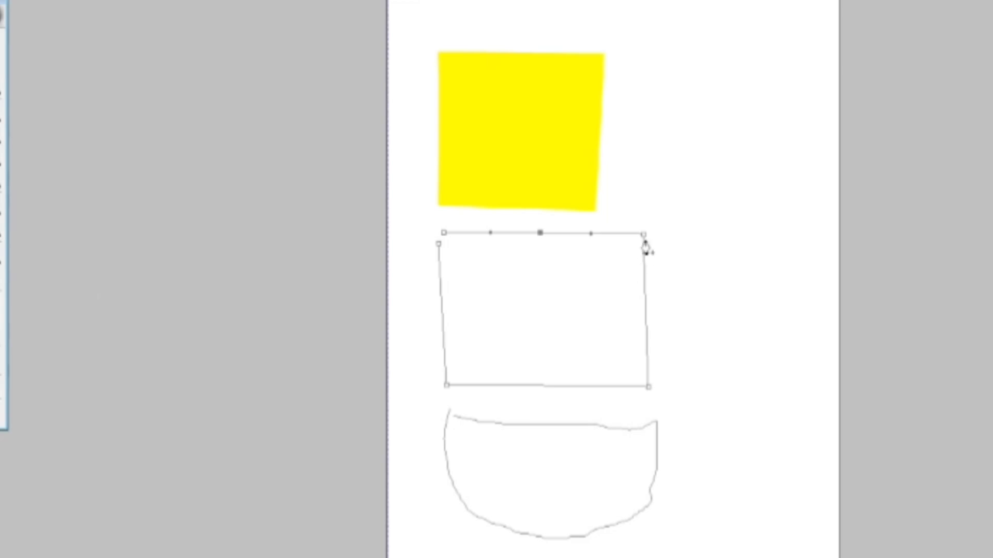
click(645, 301)
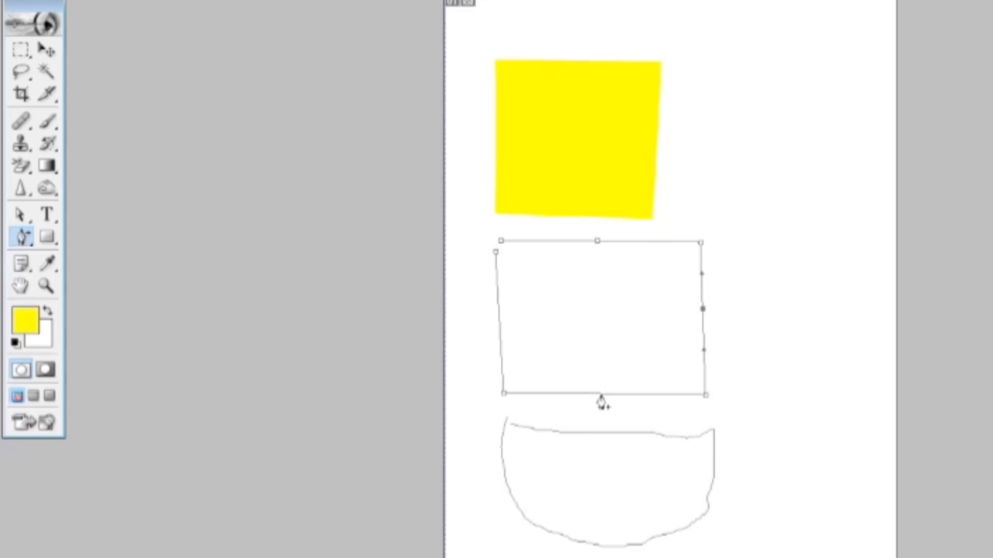
click(601, 394)
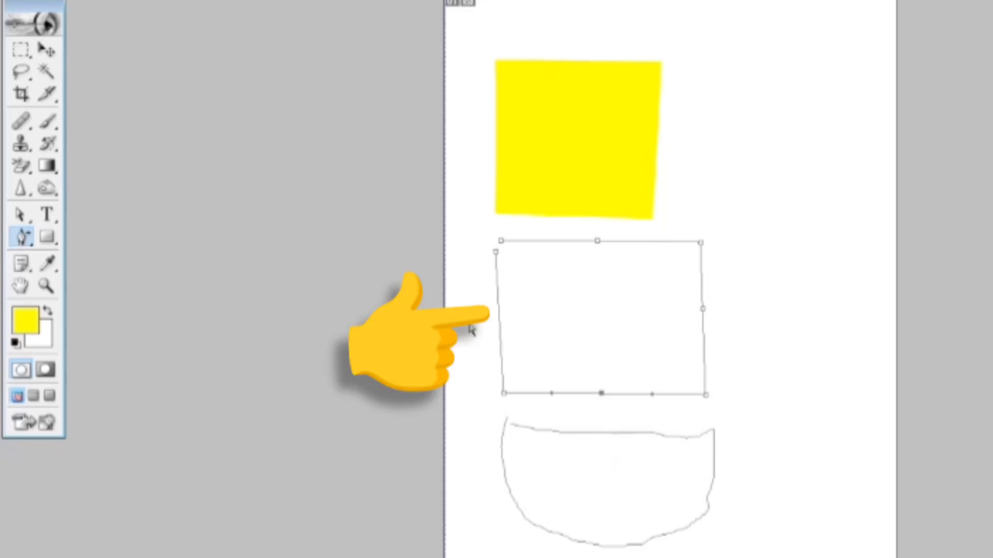
click(497, 306)
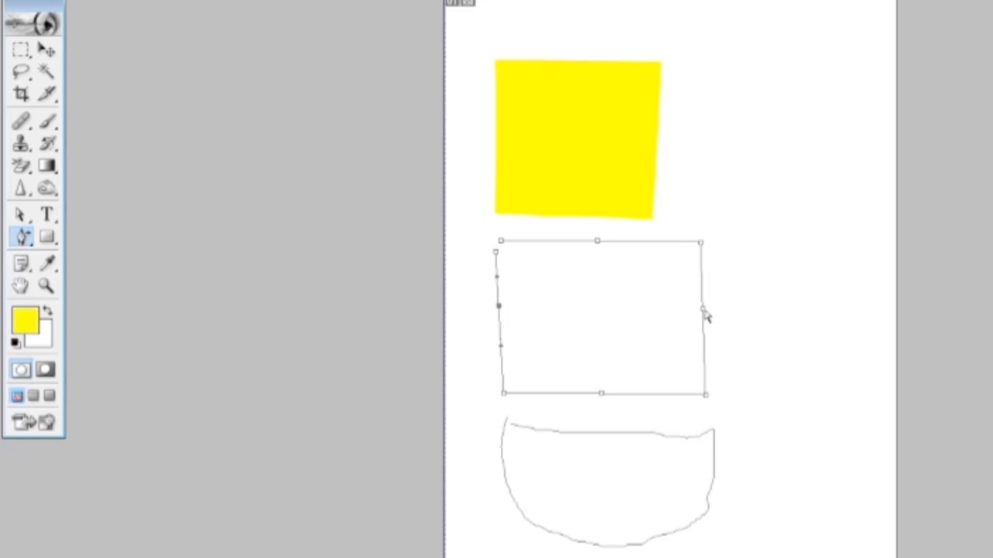
- Pull the rectangular path's right mid-edge anchor outward into a curve and stretch its upper-right corner anchor toward the page's upper-right corner
drag(710, 311, 758, 318)
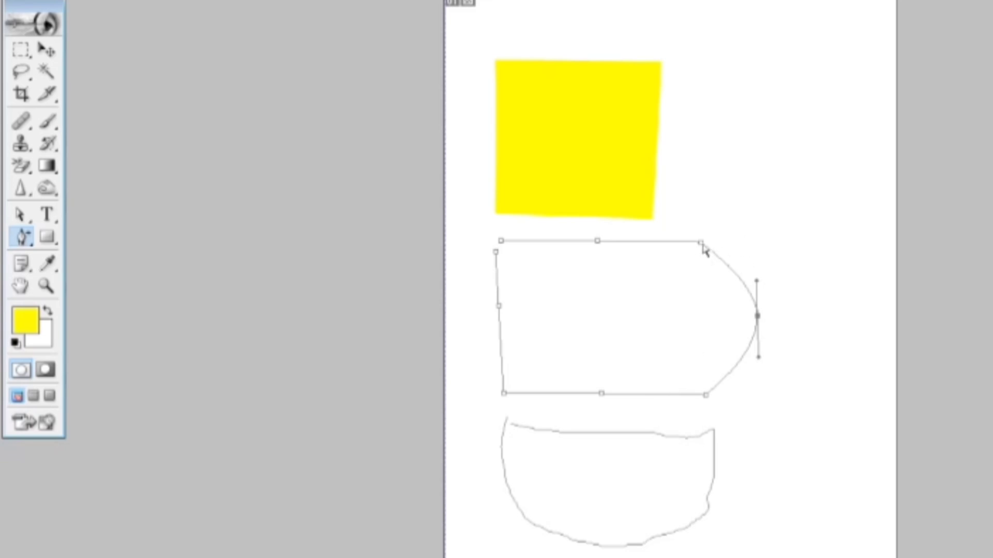
drag(704, 247, 703, 91)
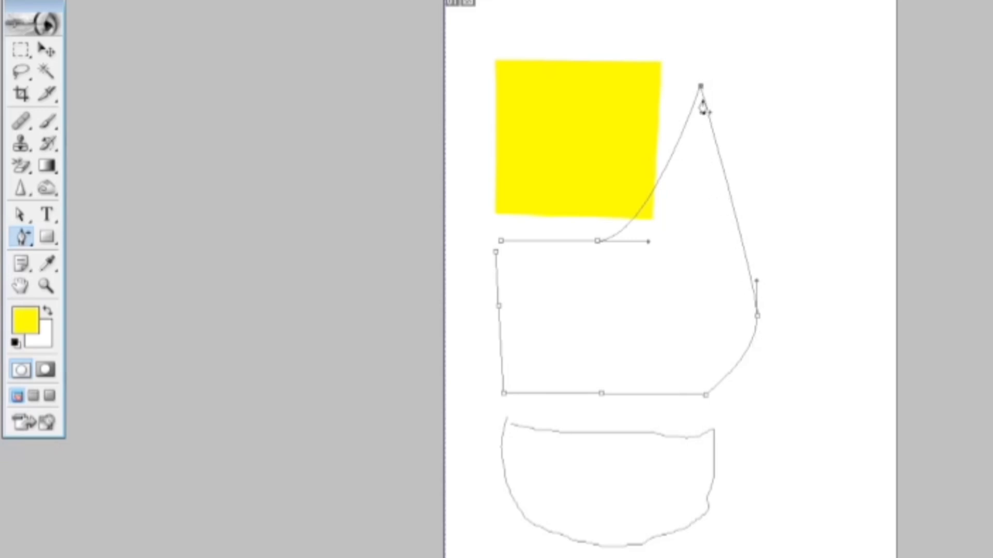
drag(702, 86, 860, 56)
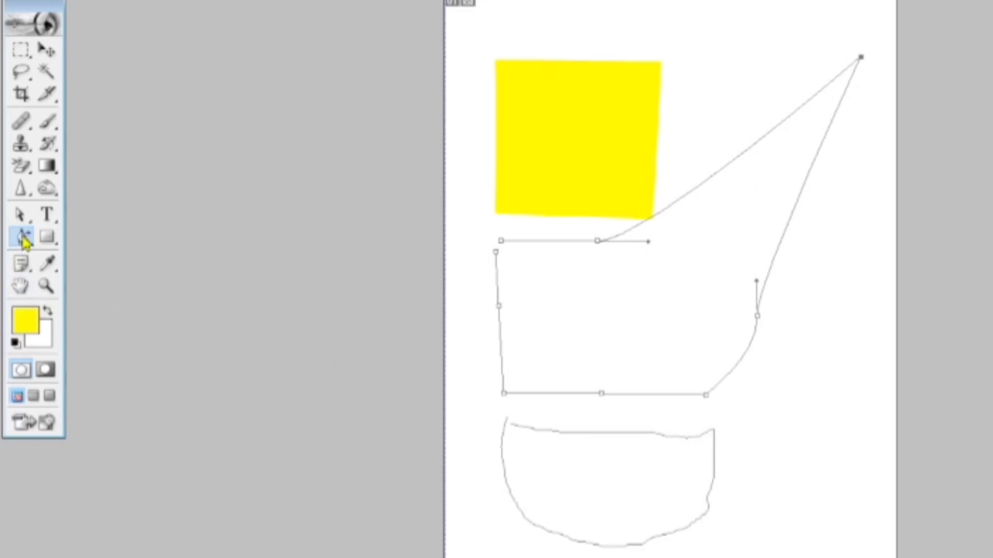
- Delete the reshaped path's upper-left endpoint, top-edge midpoint and stretched corner anchor with the Delete Anchor Point tool
right_click(22, 238)
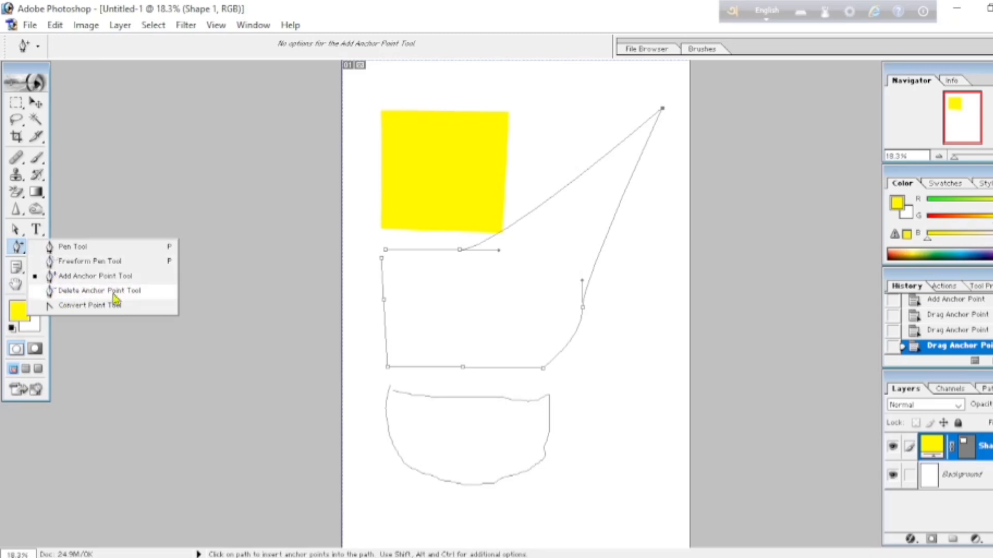
click(72, 292)
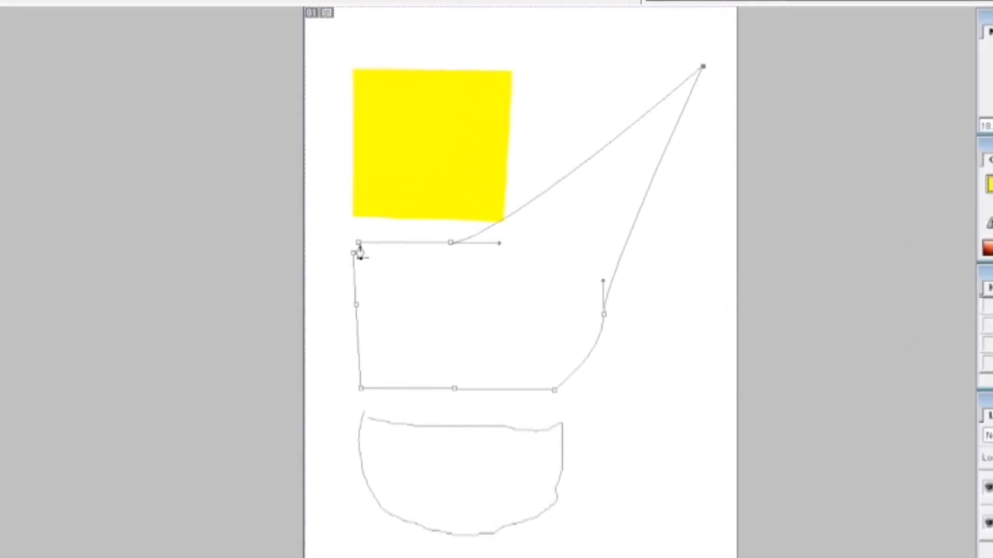
click(359, 244)
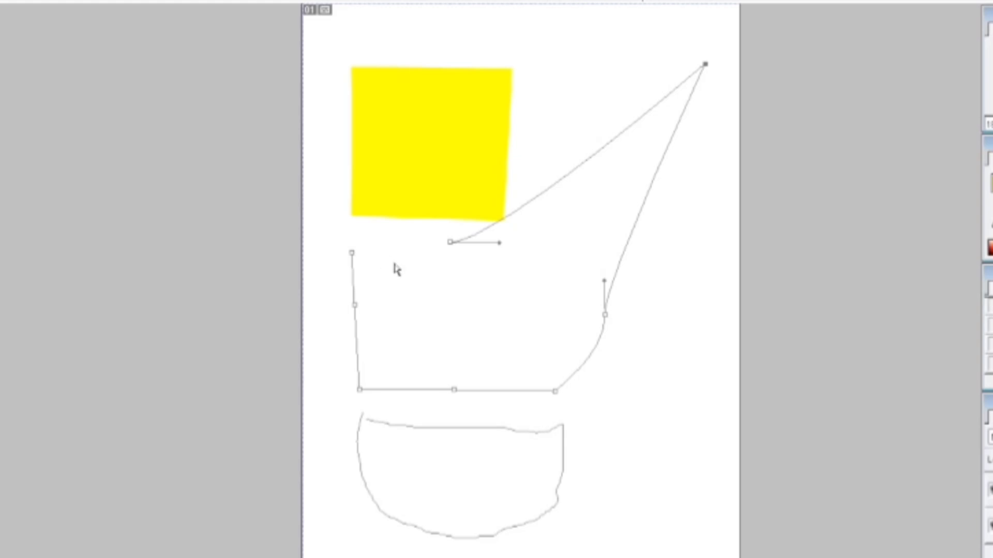
click(451, 244)
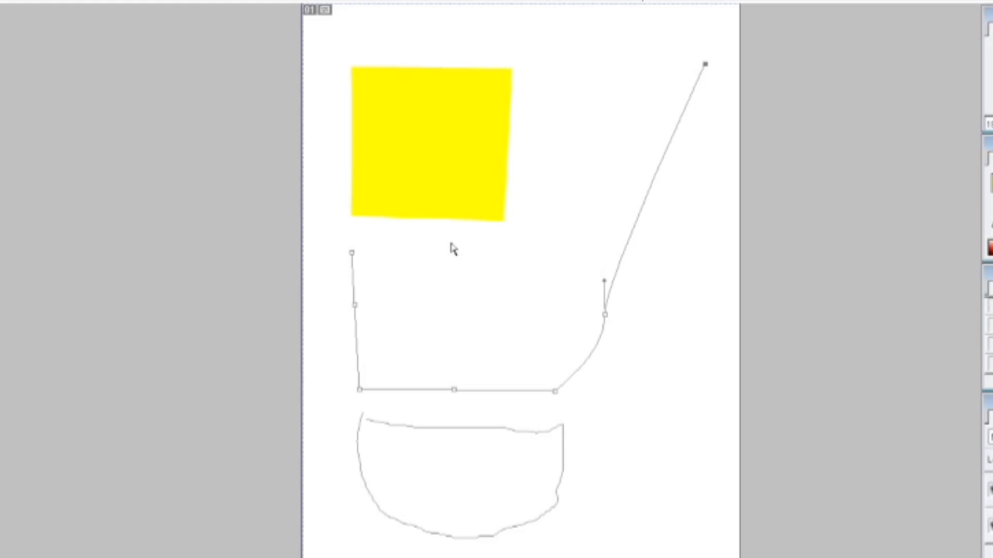
click(705, 65)
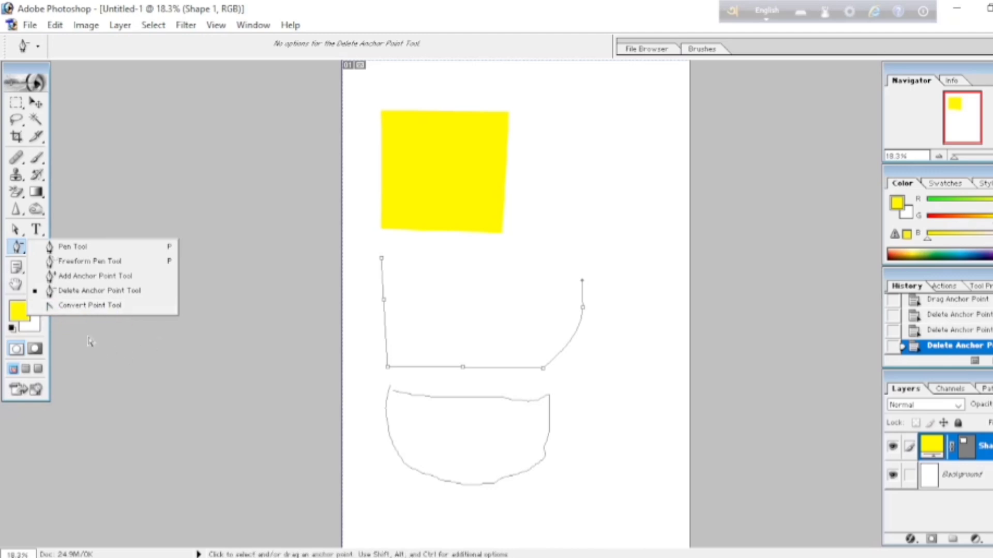
- Pull direction handles out of the upper endpoint on the open path's left side with the Convert Point tool
click(82, 306)
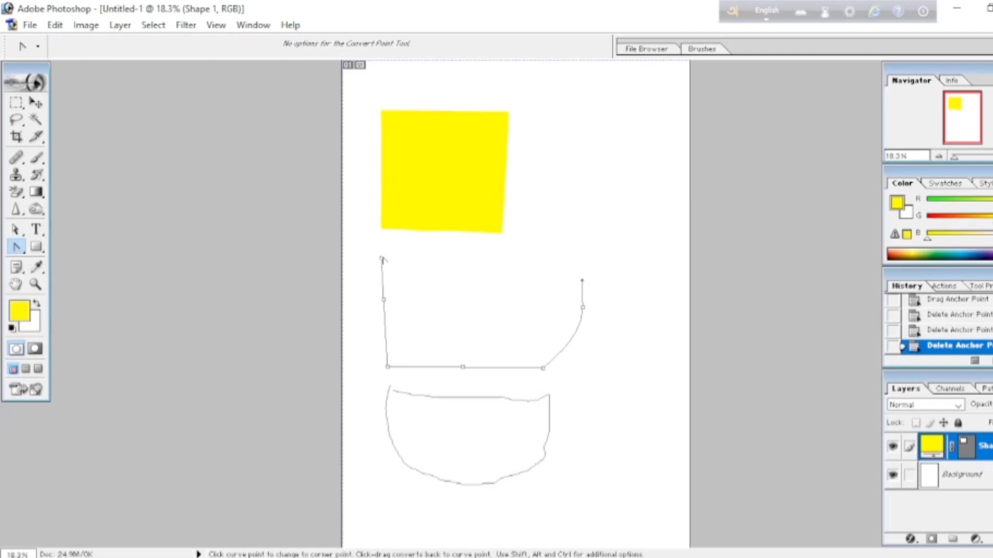
drag(383, 258, 494, 251)
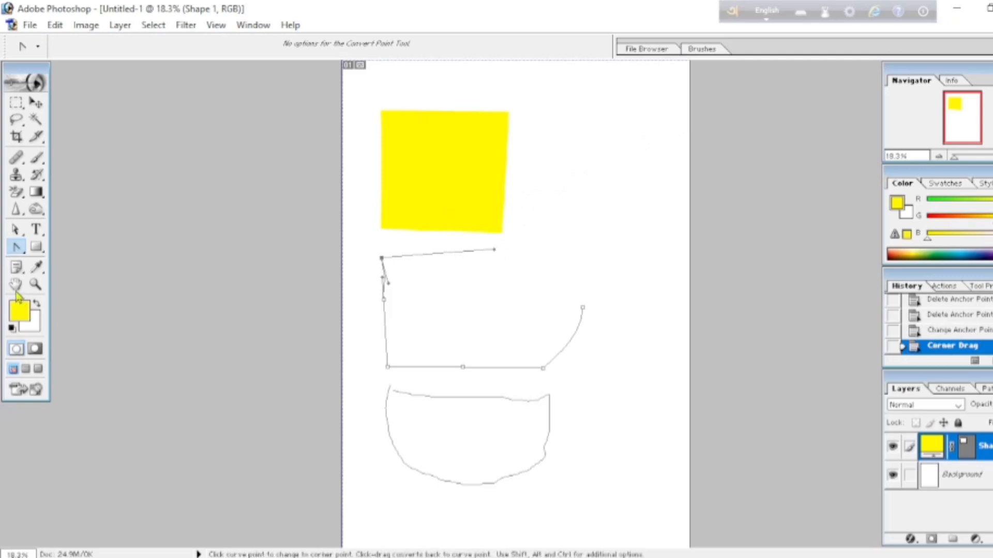
drag(21, 257, 95, 304)
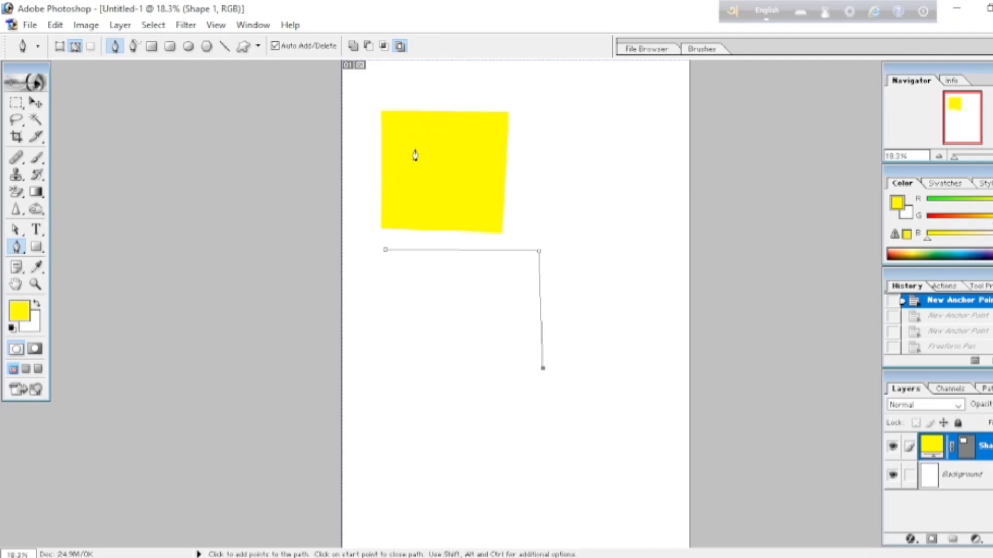
- Delete the yellow shape layer so only the Background layer is left
click(989, 445)
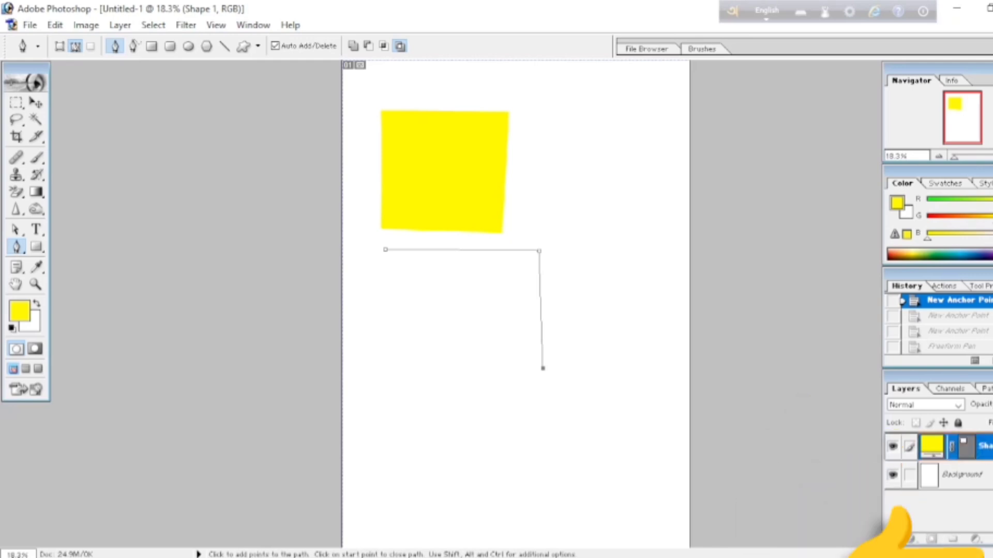
key(Delete)
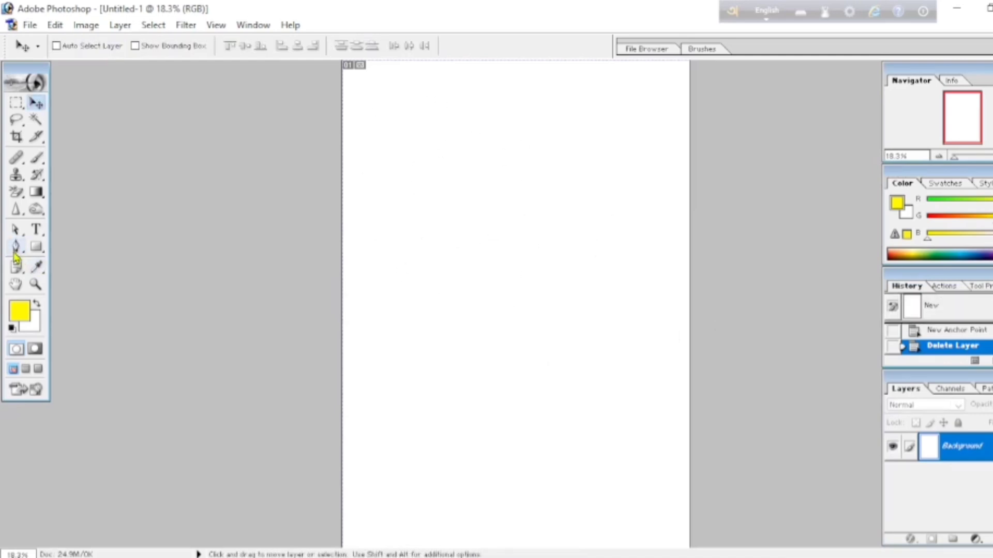
- Activate the Pen tool and switch it to the Freeform Pen tool
click(16, 250)
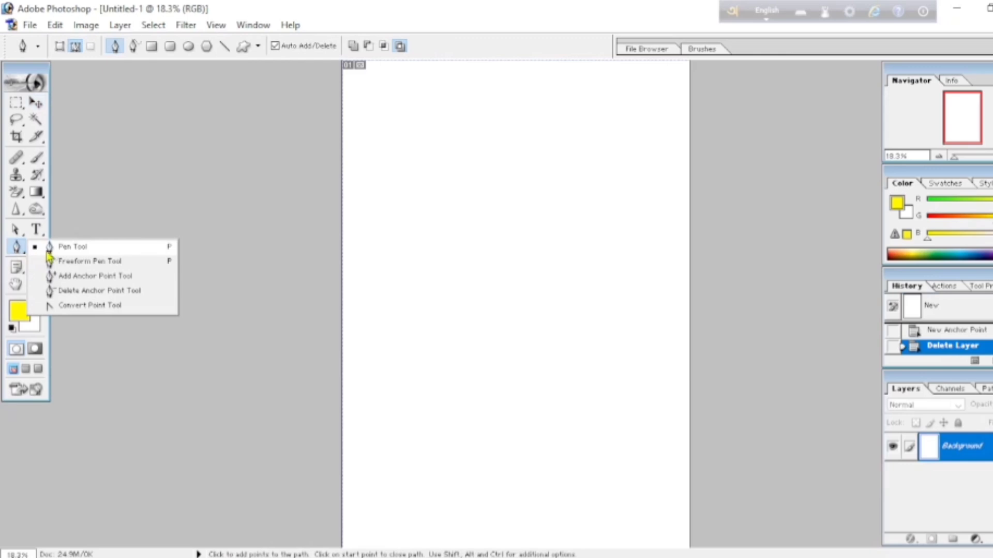
click(73, 247)
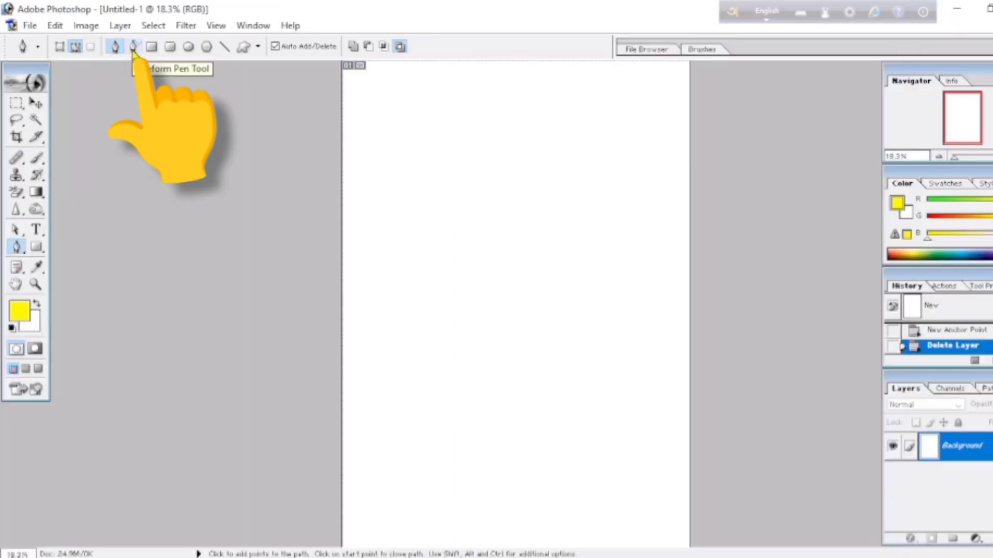
right_click(15, 253)
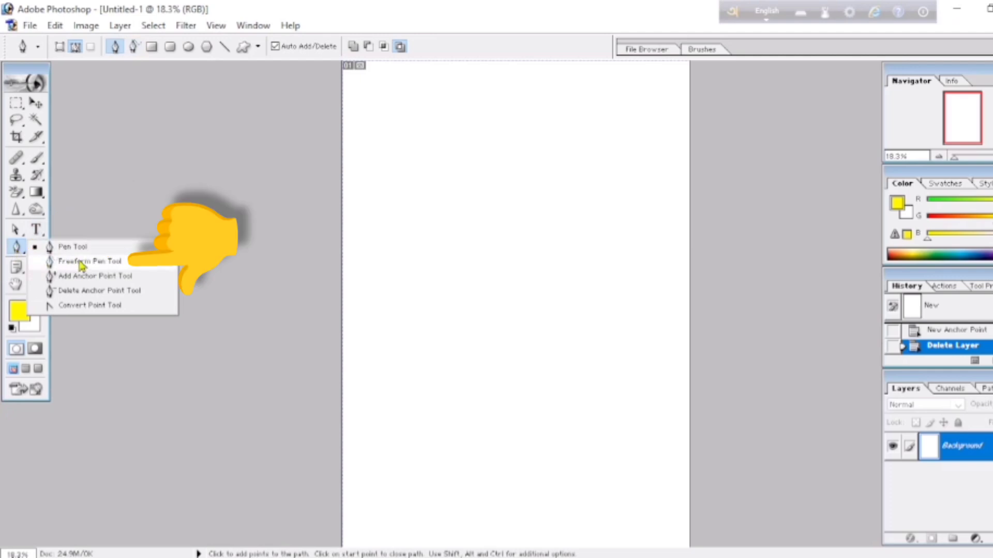
click(124, 144)
click(134, 46)
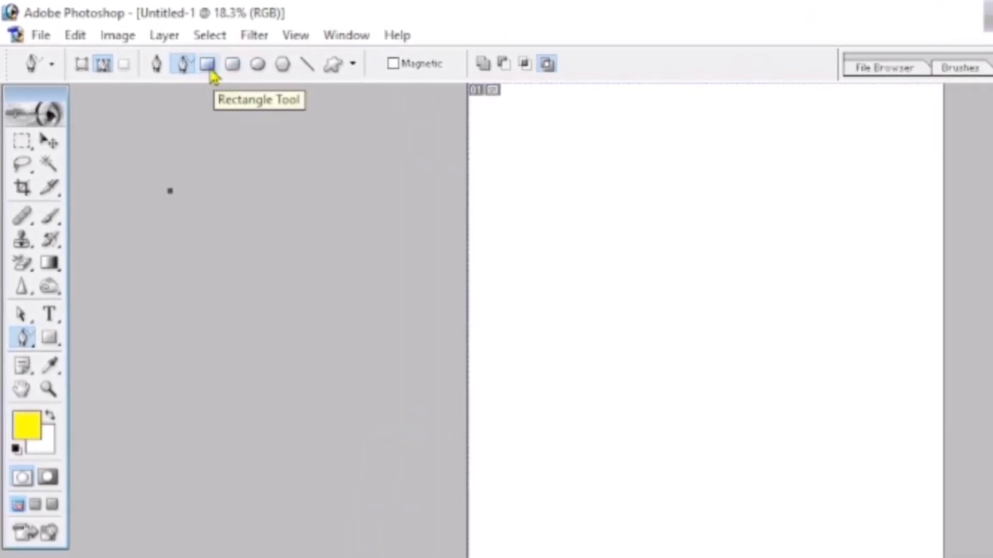
- Draw a wide yellow rectangle across the upper part of the page with the Rectangle tool in Shape Layers mode
click(211, 72)
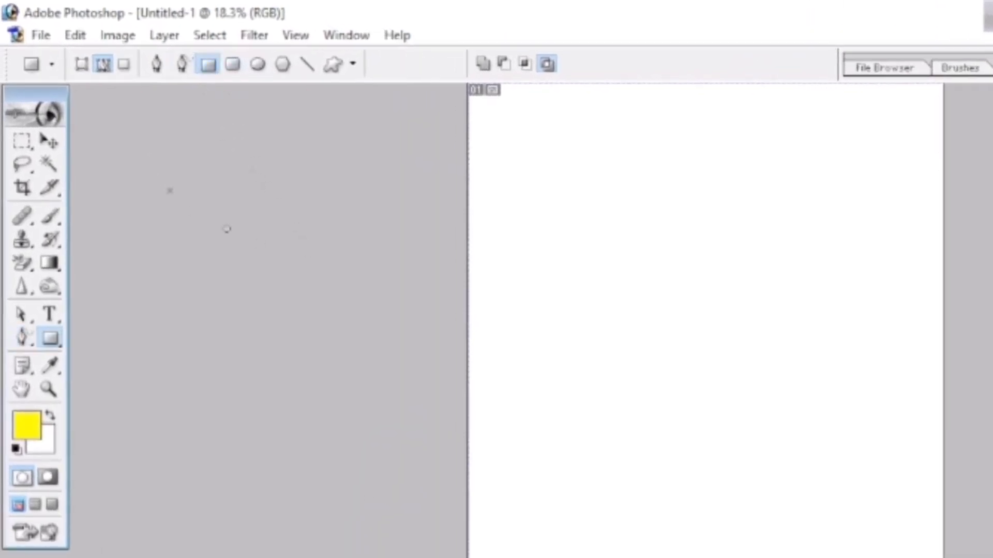
click(81, 70)
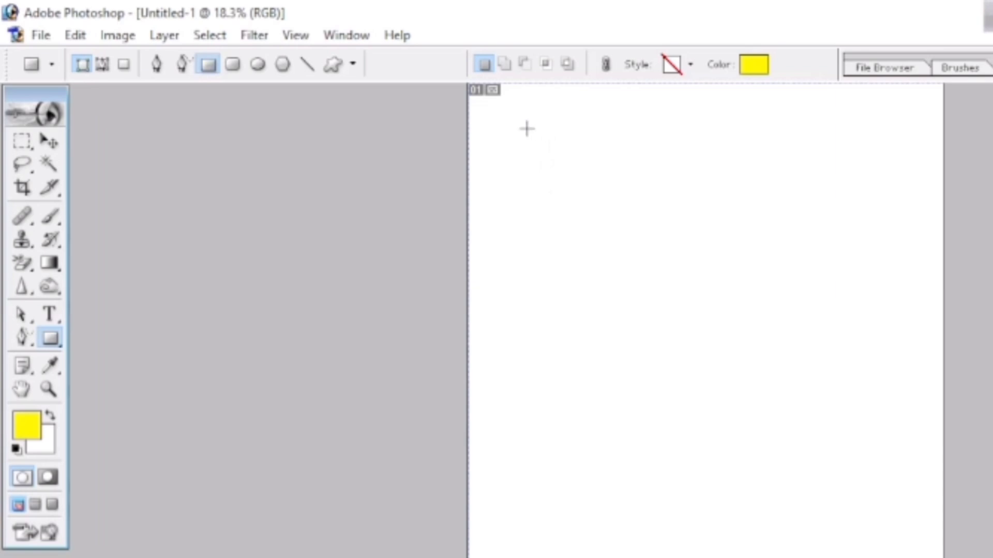
drag(542, 125, 805, 320)
drag(862, 237, 902, 243)
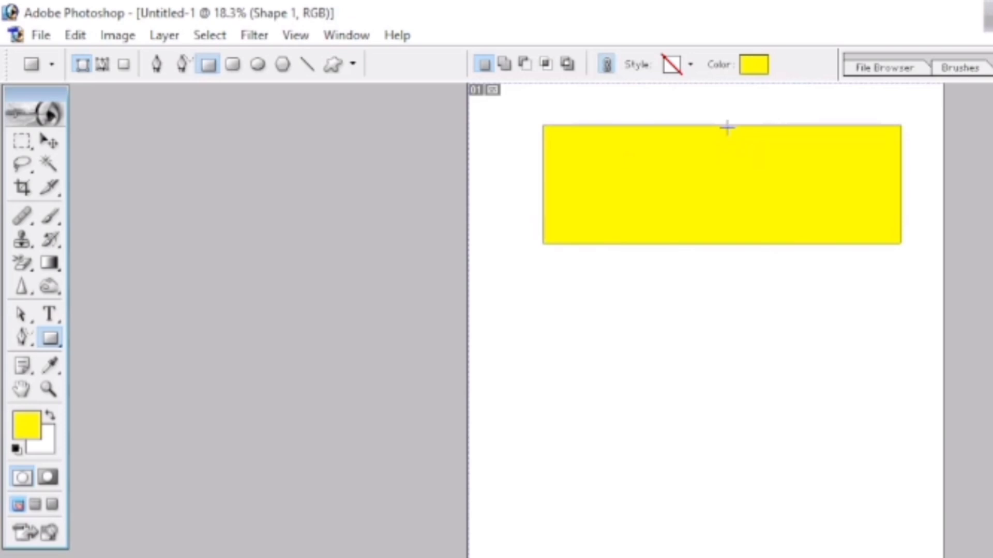
- Add an anchor point near the middle of each of the yellow rectangle's four edges with the Add Anchor Point tool
click(23, 337)
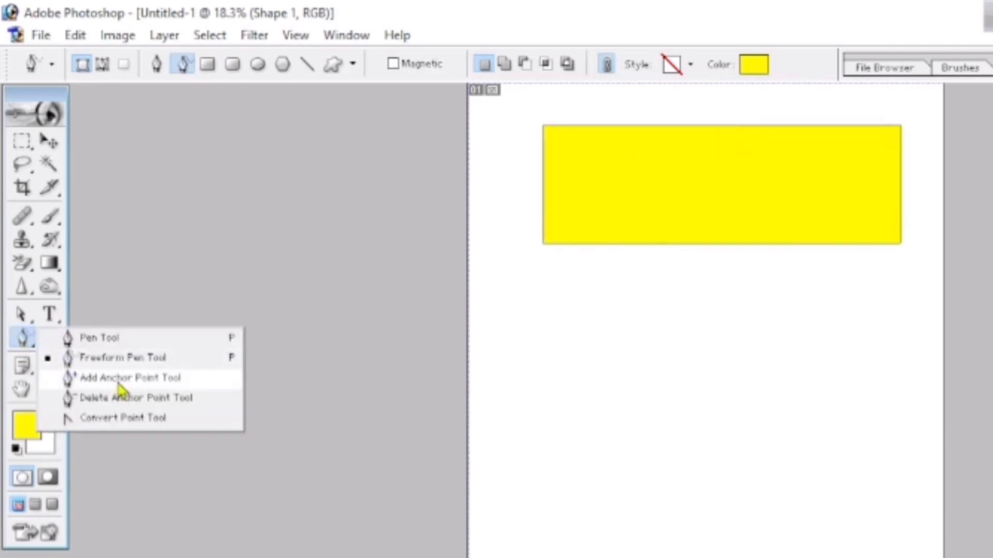
click(121, 381)
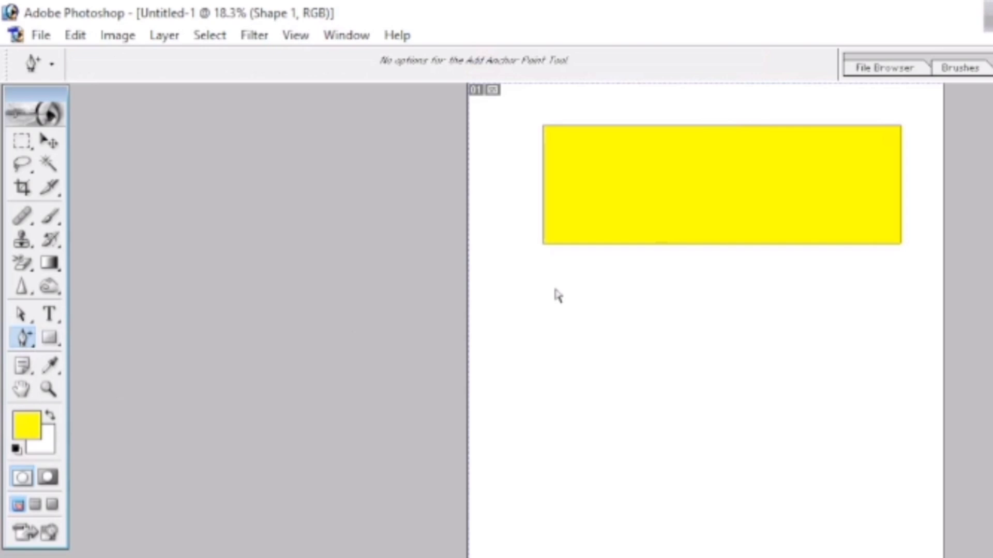
click(728, 126)
click(719, 244)
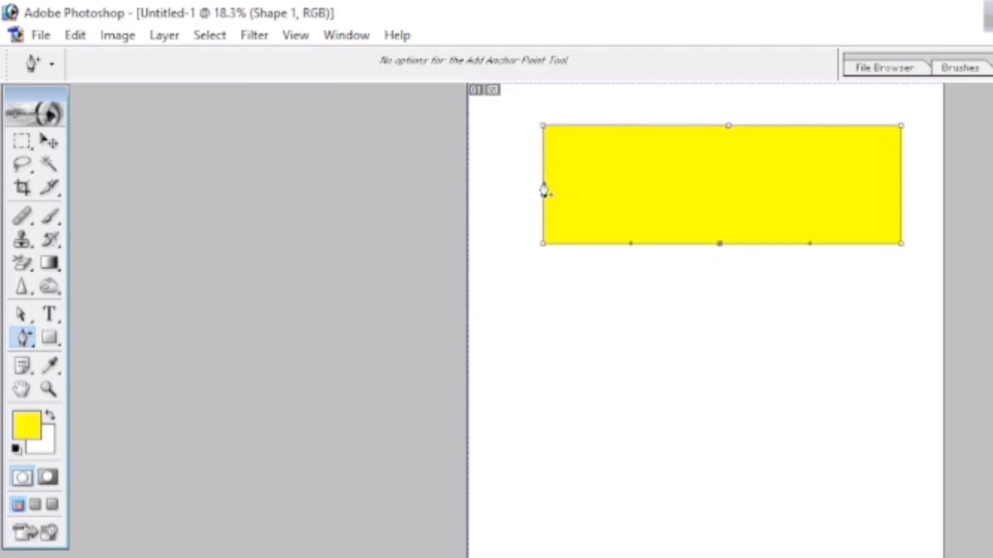
click(901, 177)
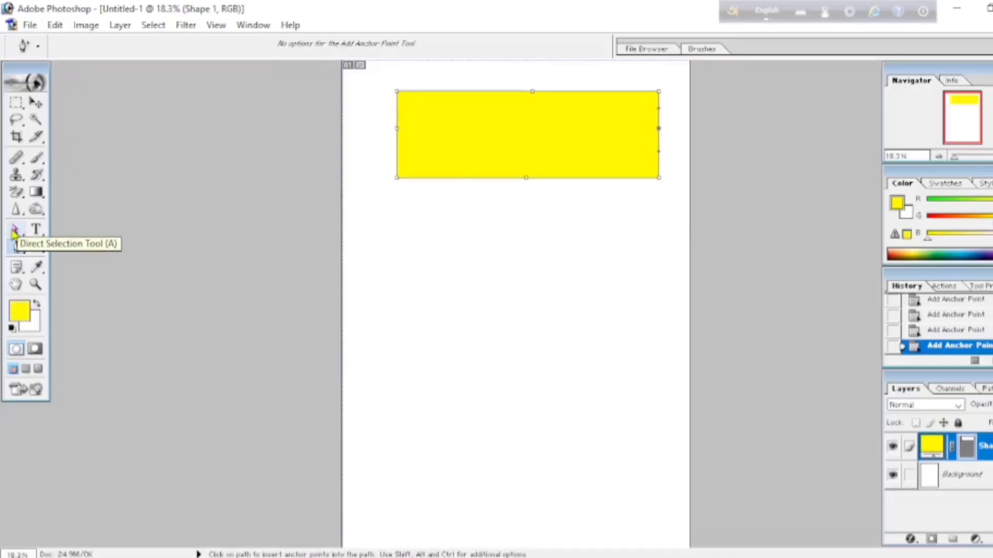
- Pull the four mid-edge anchor points of the yellow rectangle inward with the Direct Selection tool so every side curves toward the center
click(15, 232)
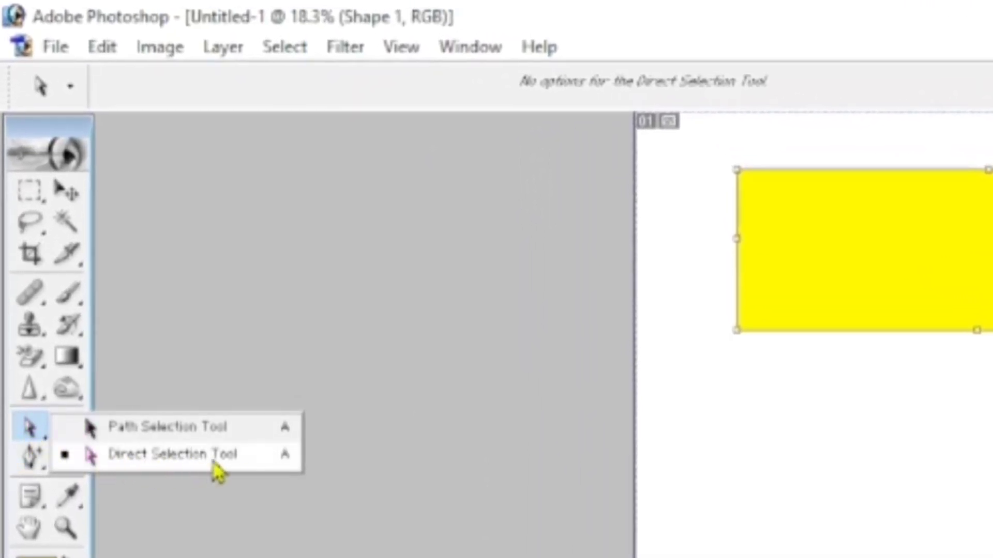
click(188, 466)
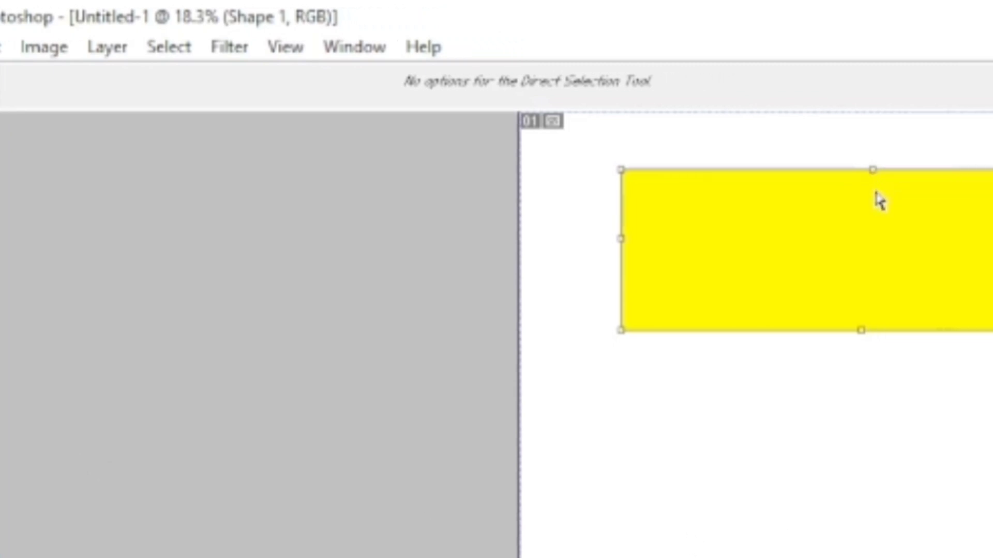
drag(583, 173, 584, 230)
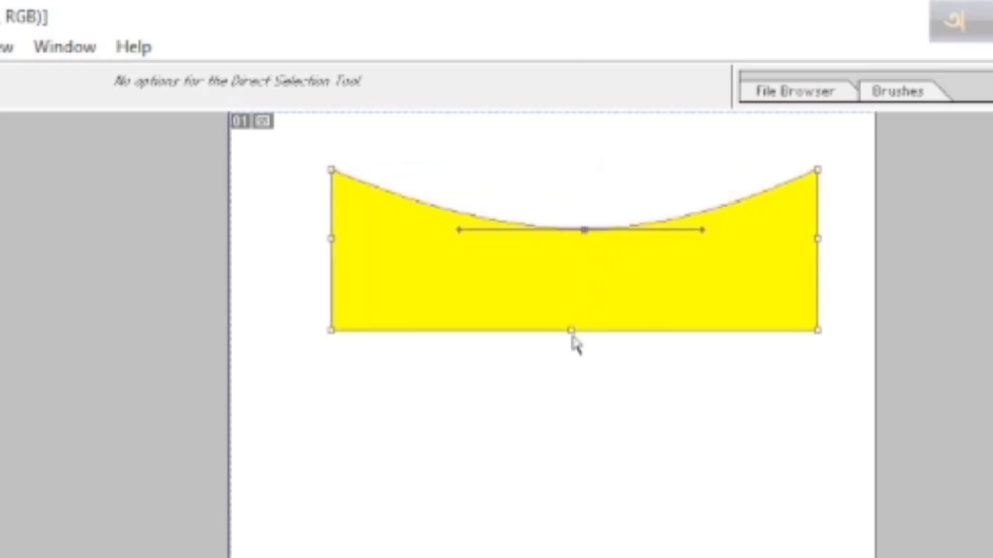
drag(571, 331, 572, 265)
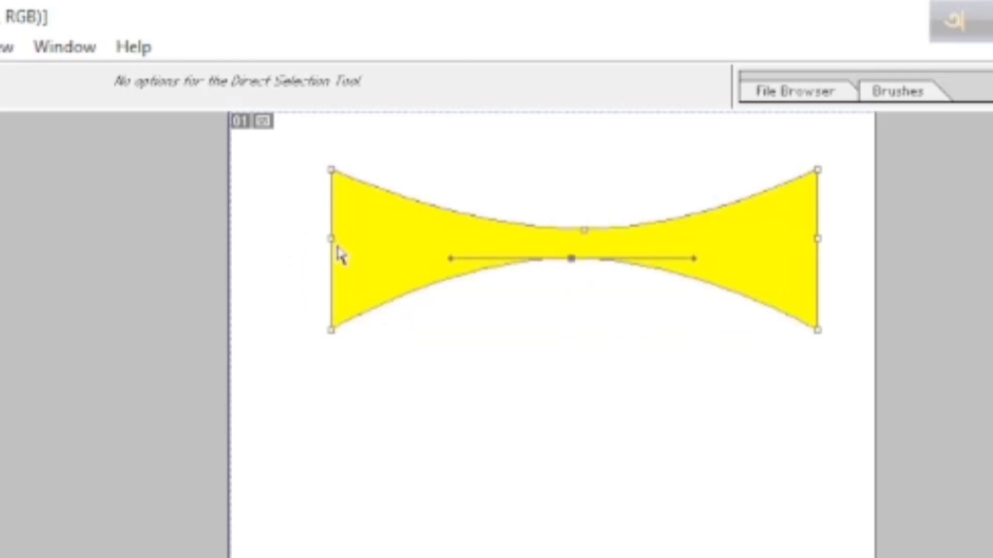
drag(334, 241, 374, 238)
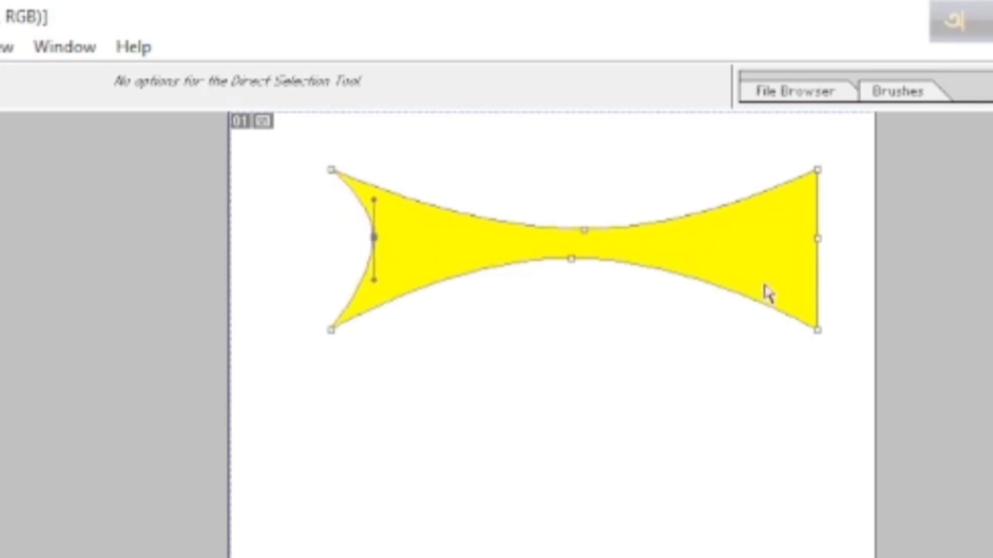
drag(818, 243, 777, 238)
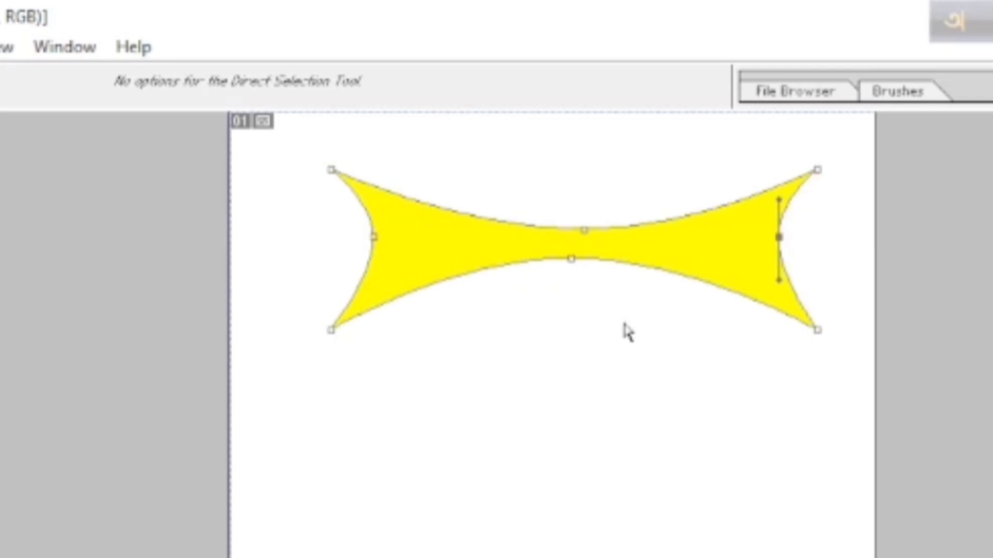
- Step back through the anchor point edits and clear the yellow shape from the page
key(ctrl+alt+z)
key(ctrl+alt+z)
key(ctrl+alt+z)
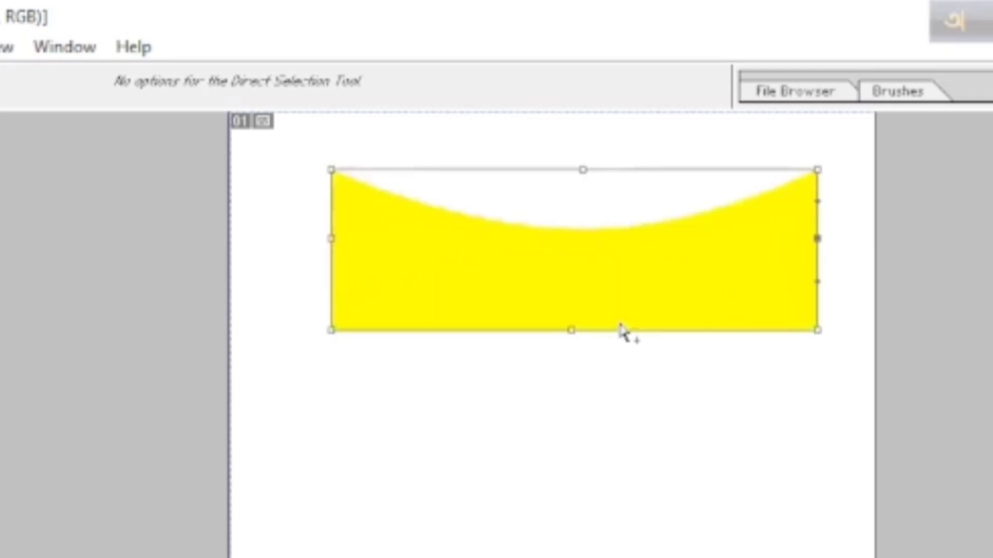
key(ctrl+alt+z)
key(ctrl+alt+z)
key(ctrl+alt+z)
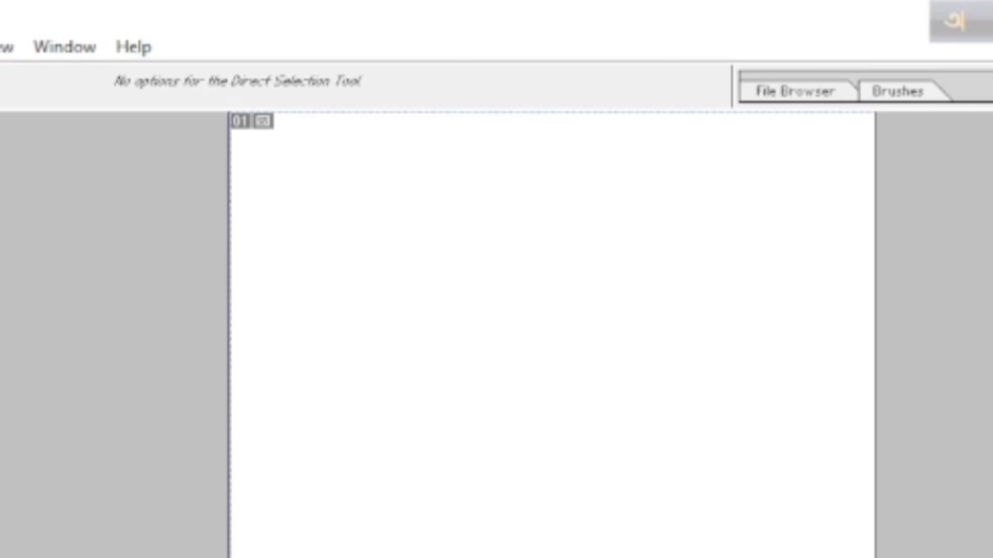
- Draw a new wide yellow rectangle across the upper part of the page with the Rectangle tool in Shape Layers mode
click(9, 405)
click(102, 417)
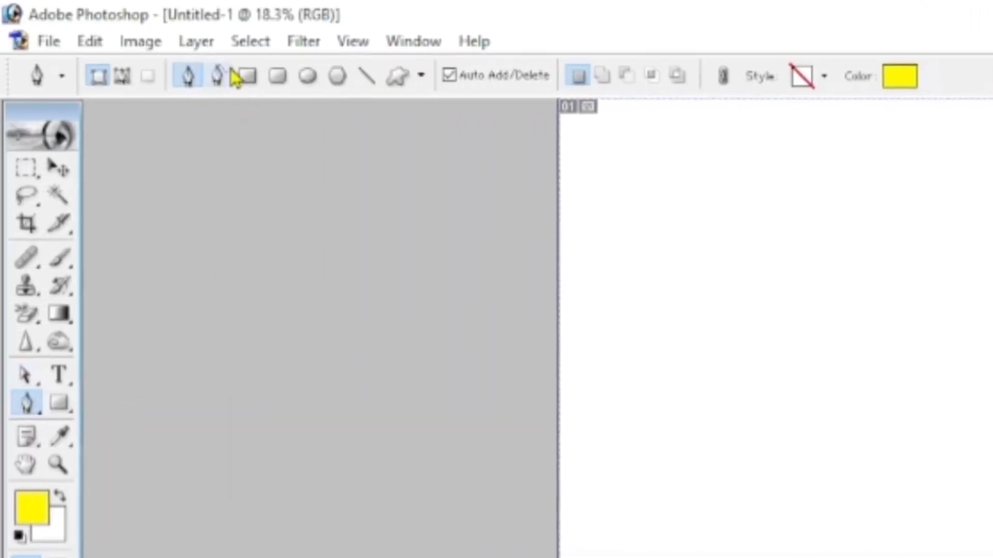
click(248, 77)
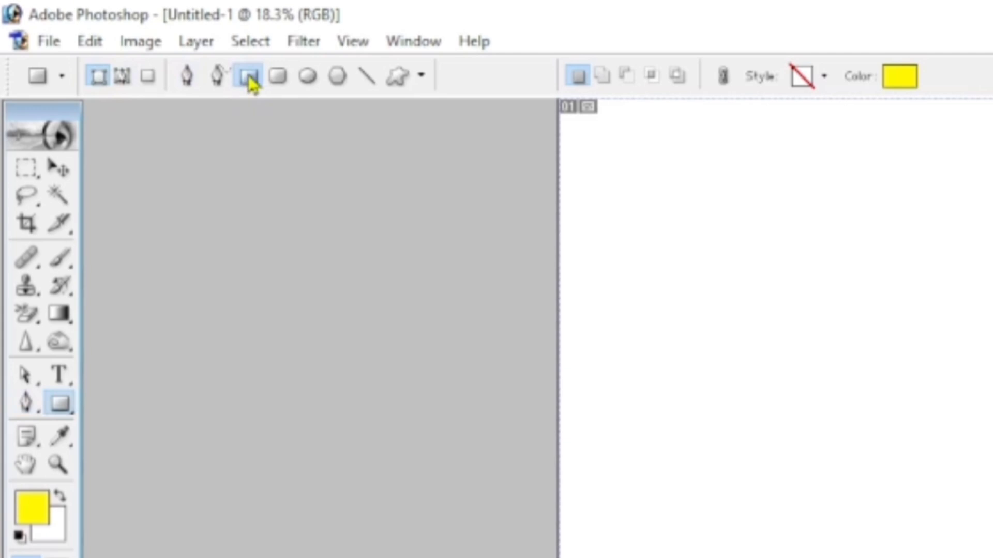
drag(636, 174, 992, 293)
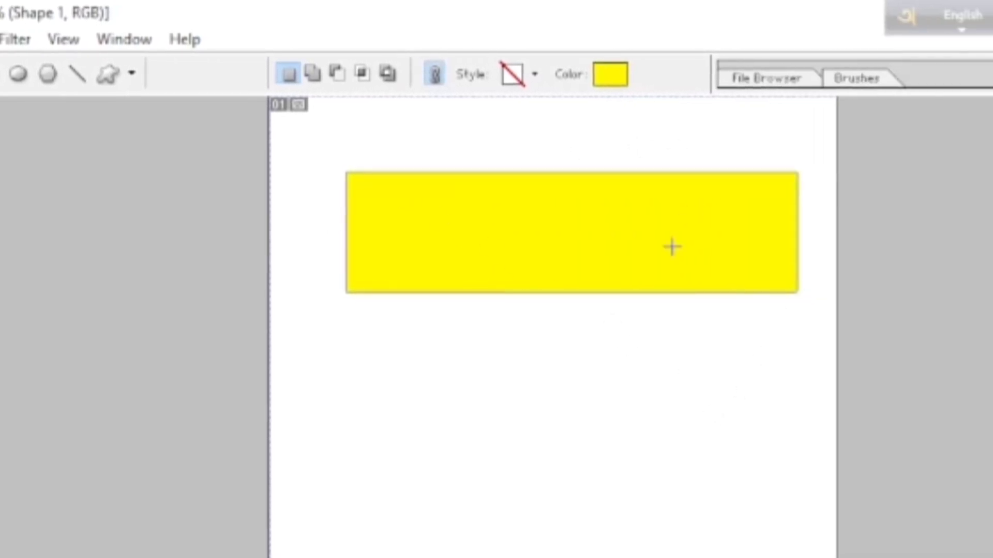
- Add an anchor point near the middle of each edge of the new rectangle with the Add Anchor Point tool
click(55, 382)
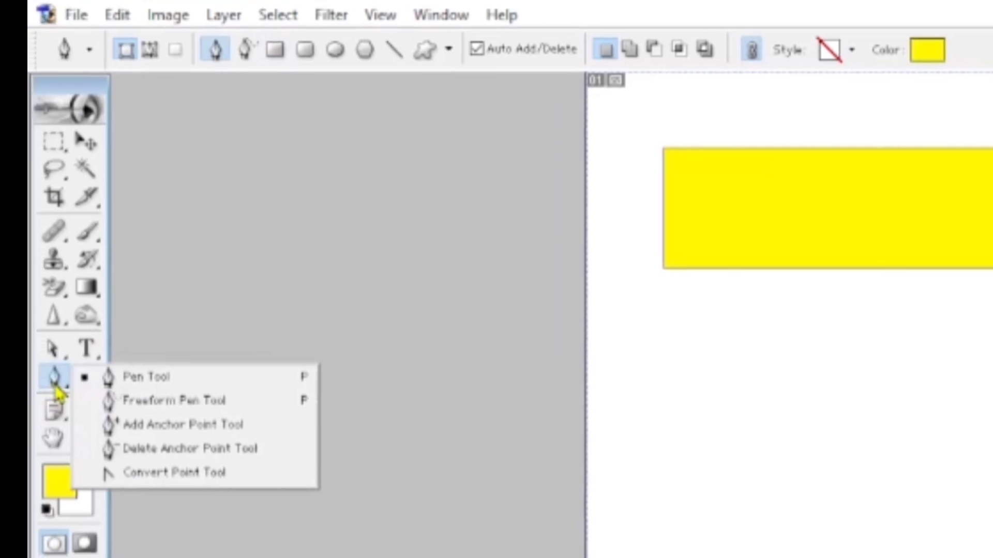
click(171, 432)
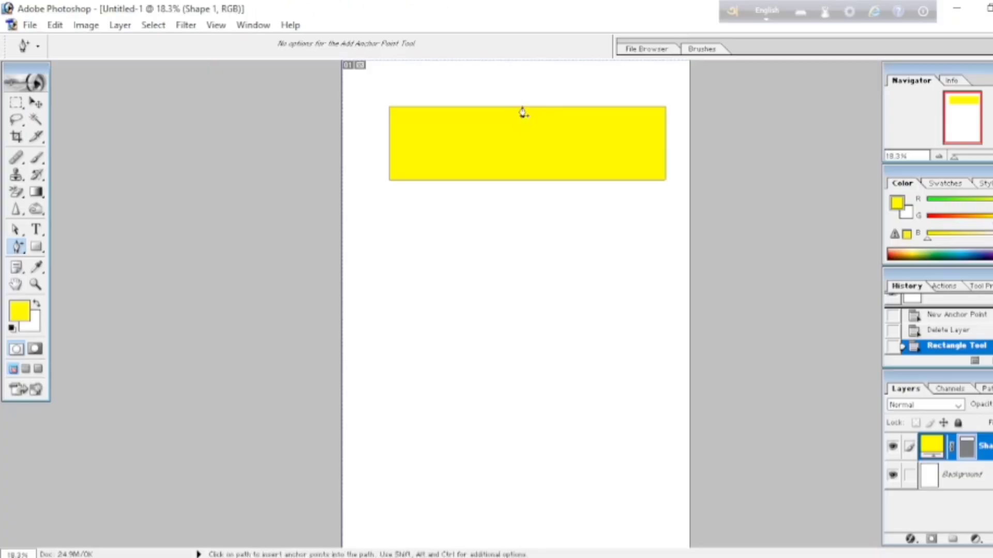
click(522, 108)
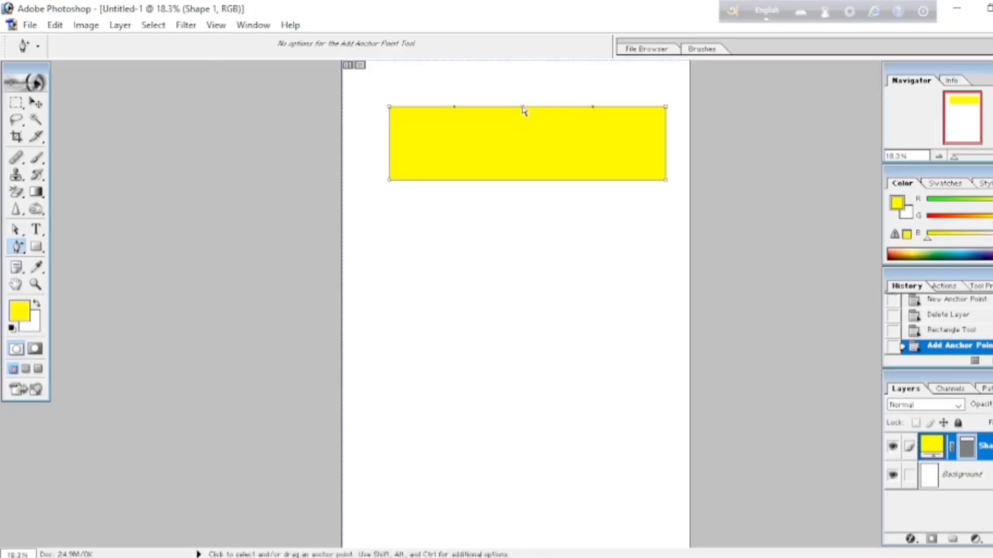
click(518, 181)
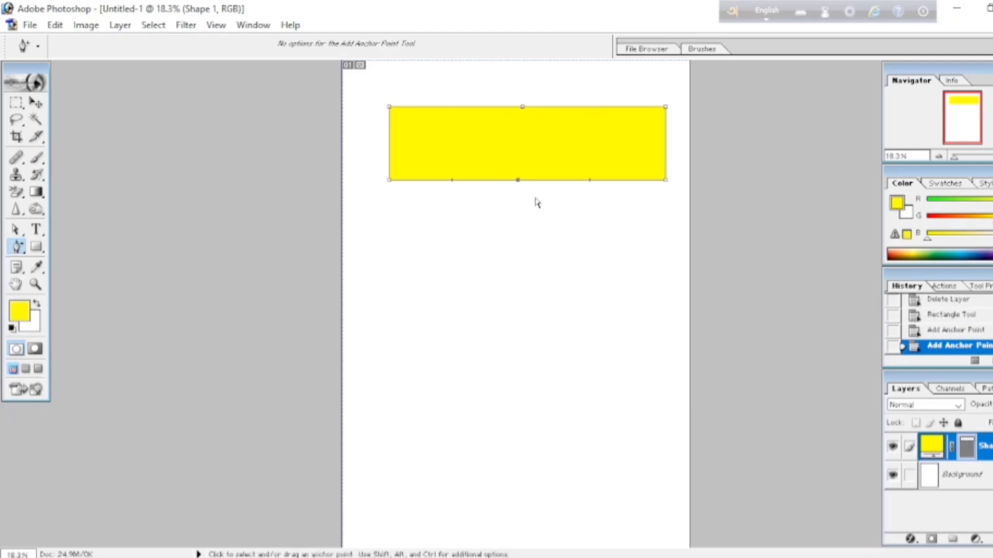
click(389, 135)
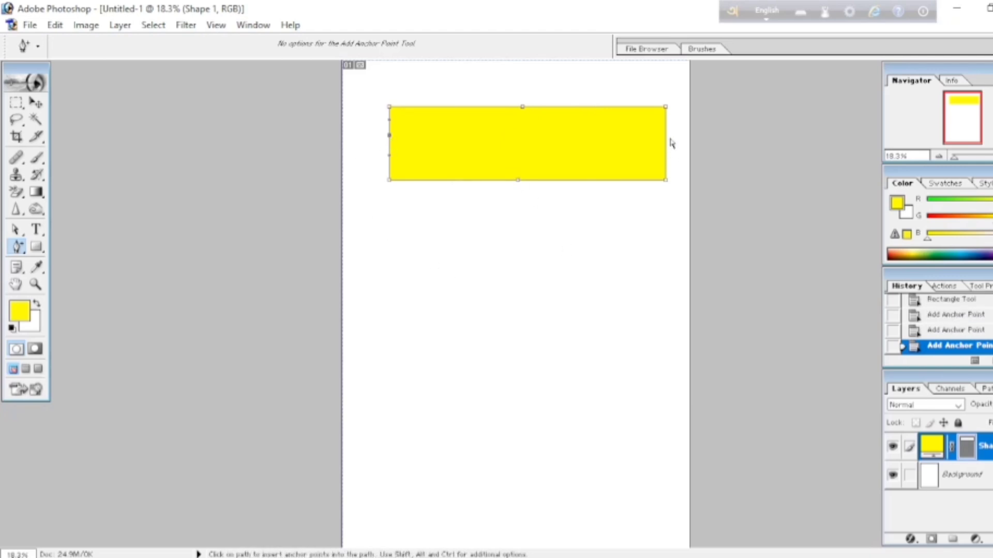
click(666, 136)
- Curve all four sides of the new rectangle inward by moving its mid-edge anchor points with the Direct Selection tool
click(16, 233)
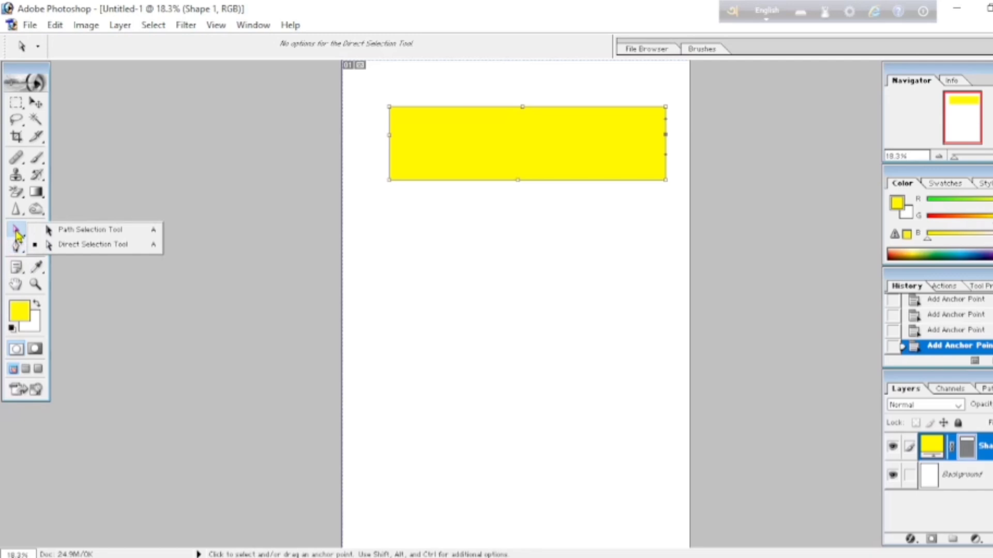
click(96, 248)
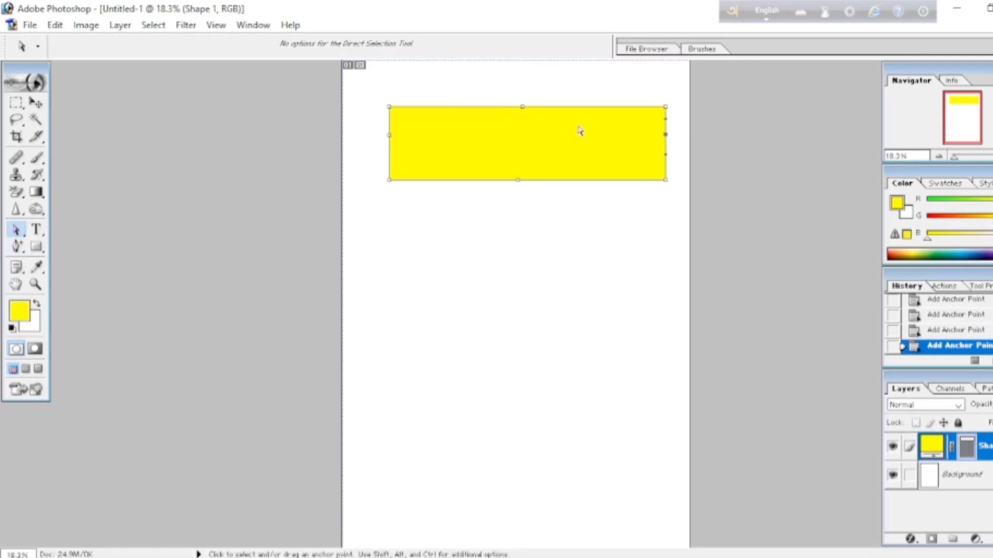
drag(523, 108, 525, 137)
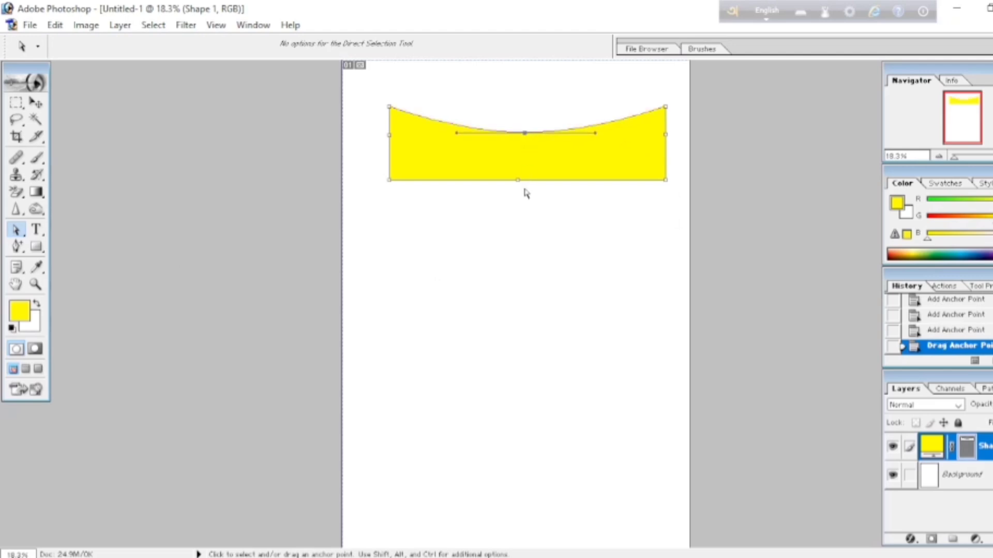
drag(518, 180, 521, 153)
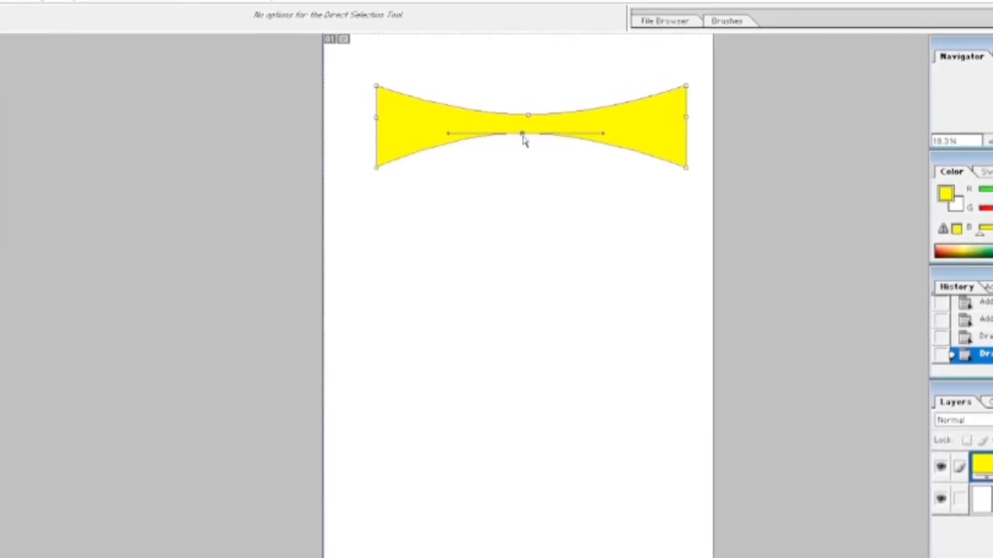
click(377, 127)
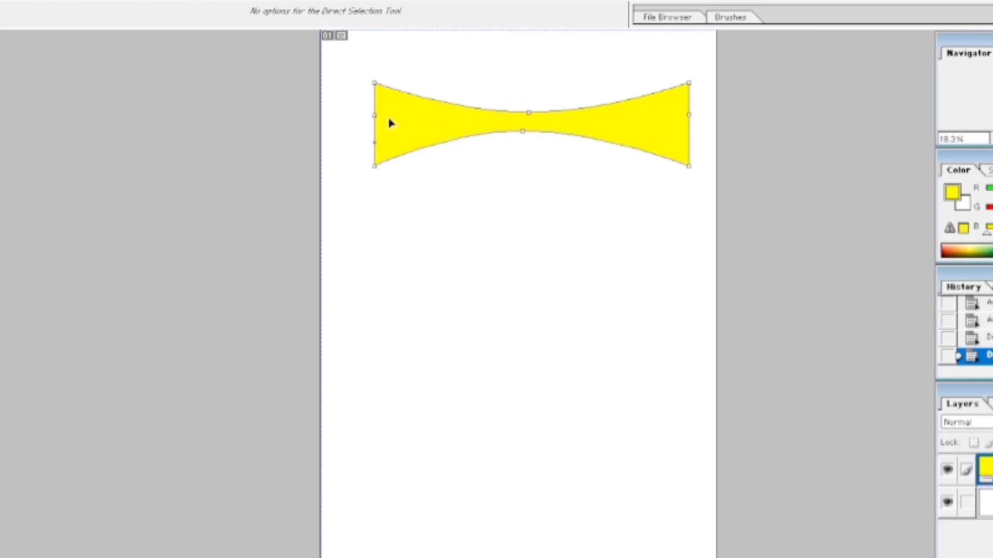
mouse_move(389, 117)
mouse_down()
mouse_move(379, 118)
mouse_move(395, 120)
mouse_up()
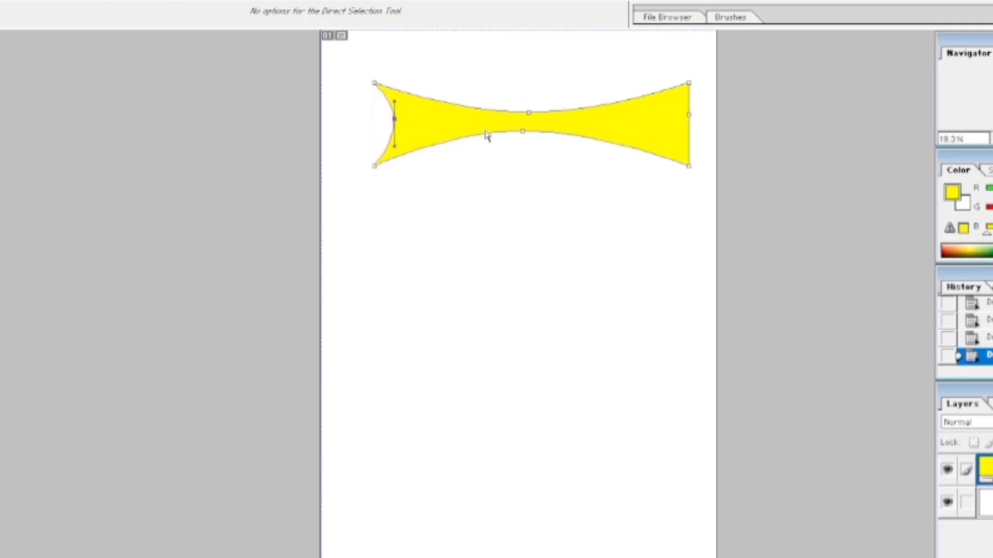
drag(690, 120, 664, 123)
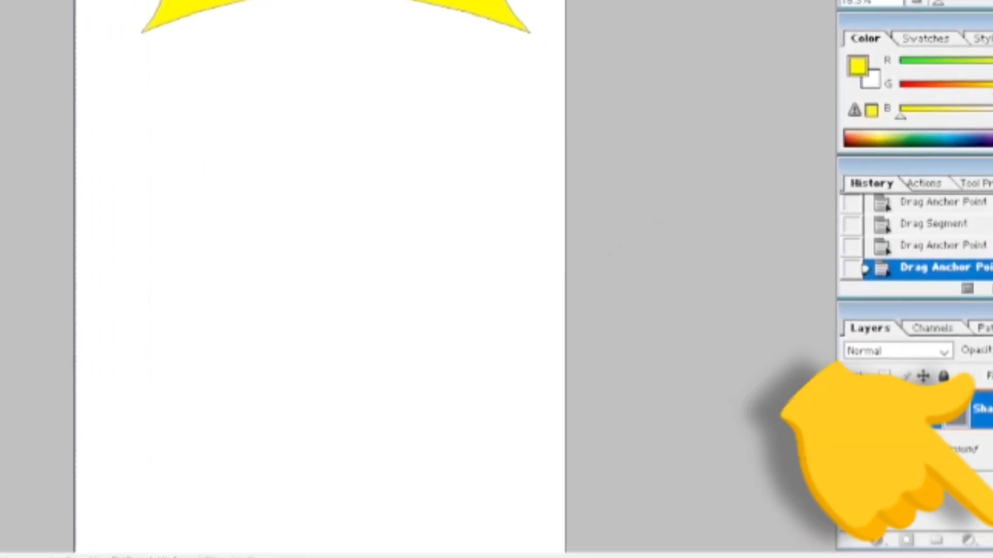
- Delete the yellow shape layer and close the Untitled-1 document without saving
key(Delete)
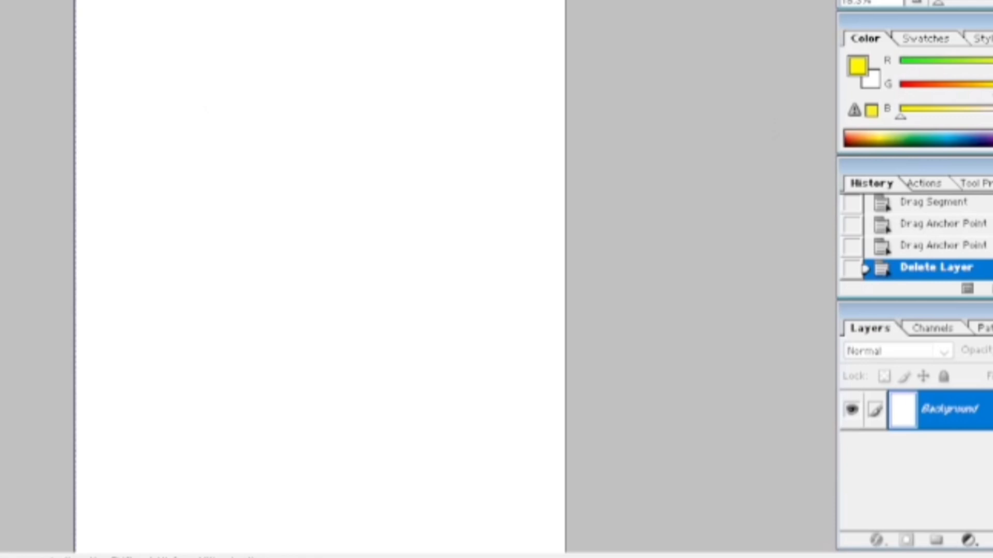
key(ctrl+w)
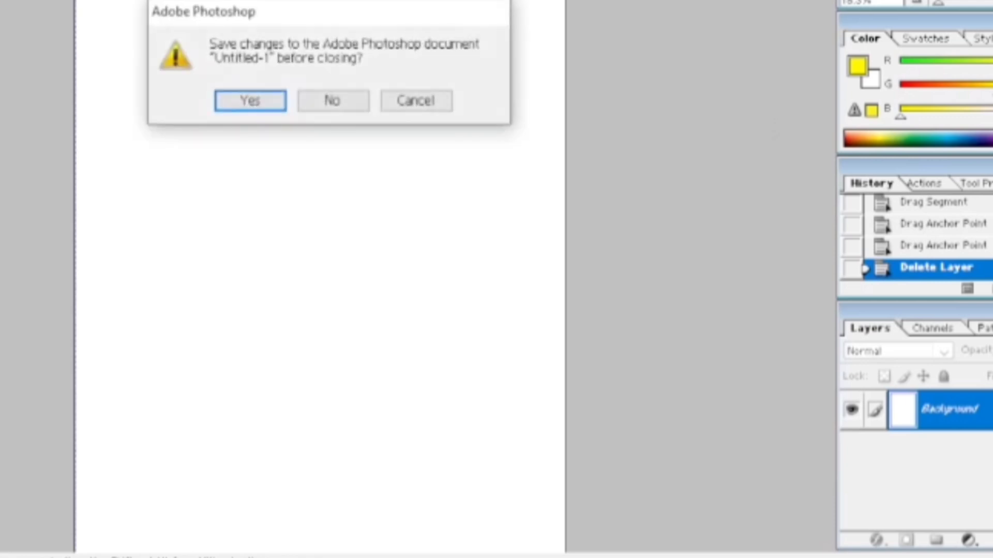
click(339, 103)
- Open the portrait image ai-generated-8576665_1280 from Downloads, maximize its window and fit it on screen
key(ctrl+o)
click(369, 202)
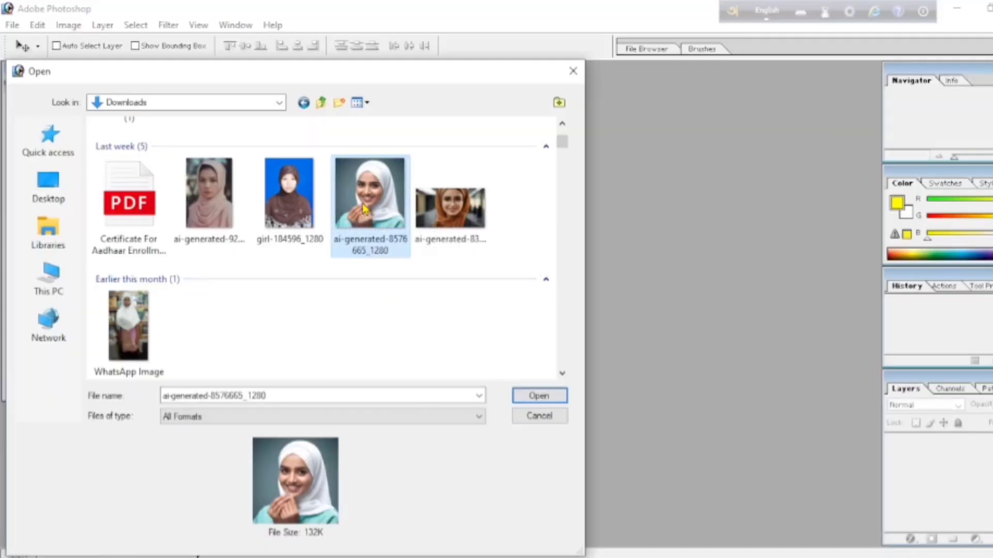
click(539, 396)
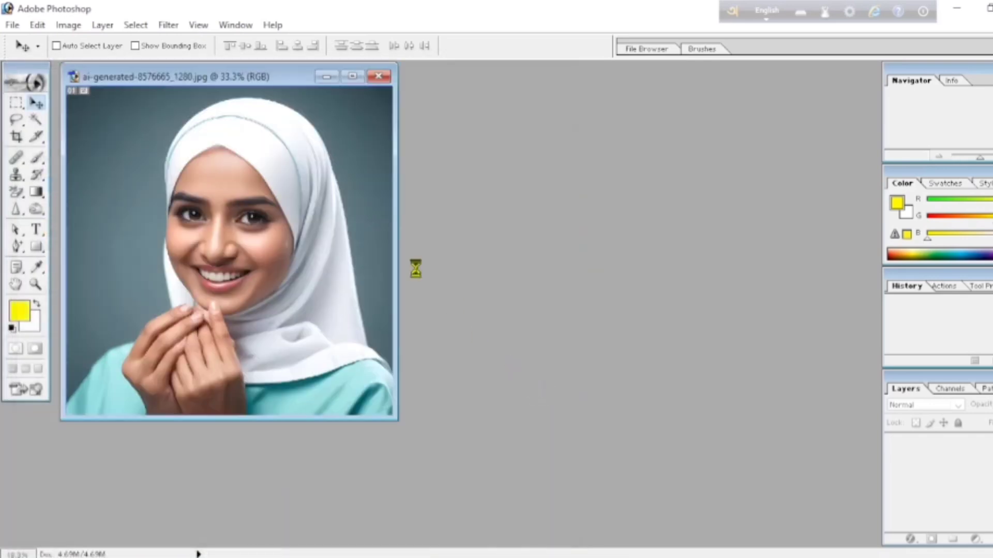
click(352, 78)
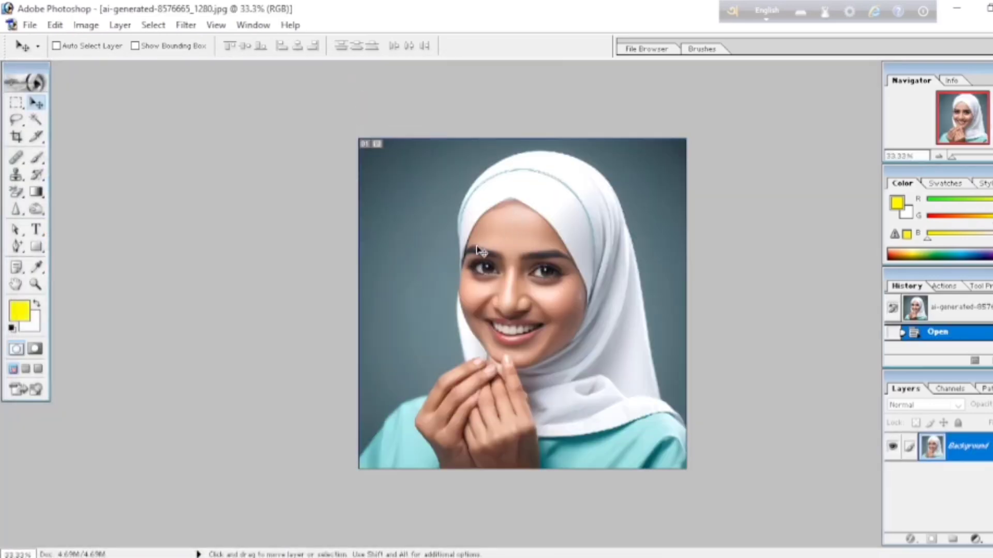
key(ctrl+0)
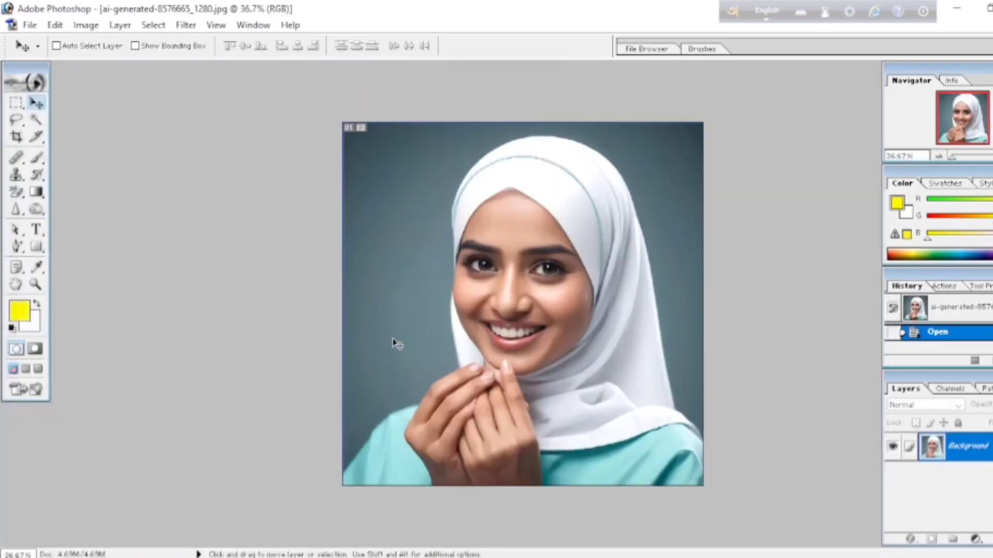
- Activate the Pen tool in Shape Layers mode for the portrait
click(18, 248)
click(78, 248)
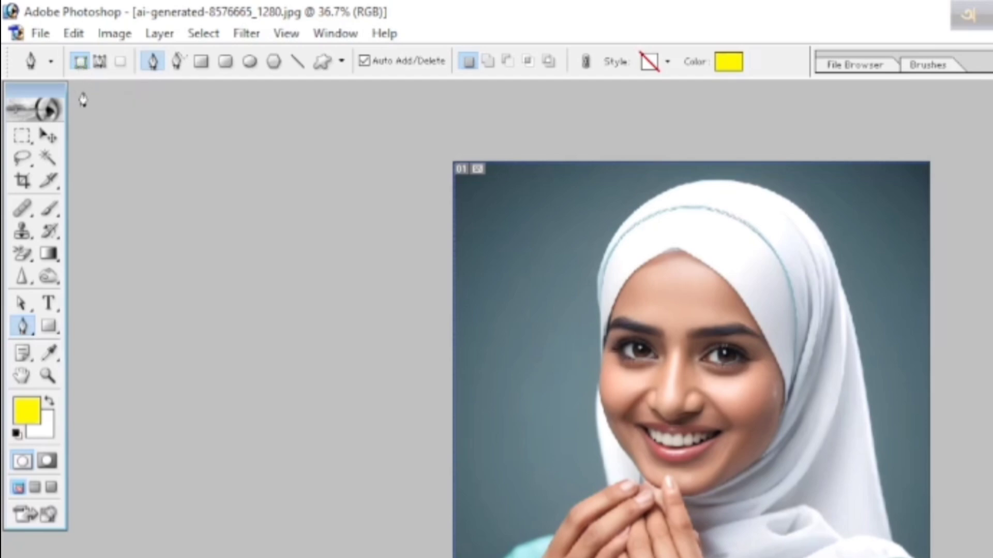
click(101, 62)
click(80, 61)
- Outline a yellow filled shape from the background beside the face to the nose with the Pen tool
click(522, 448)
click(538, 329)
click(649, 355)
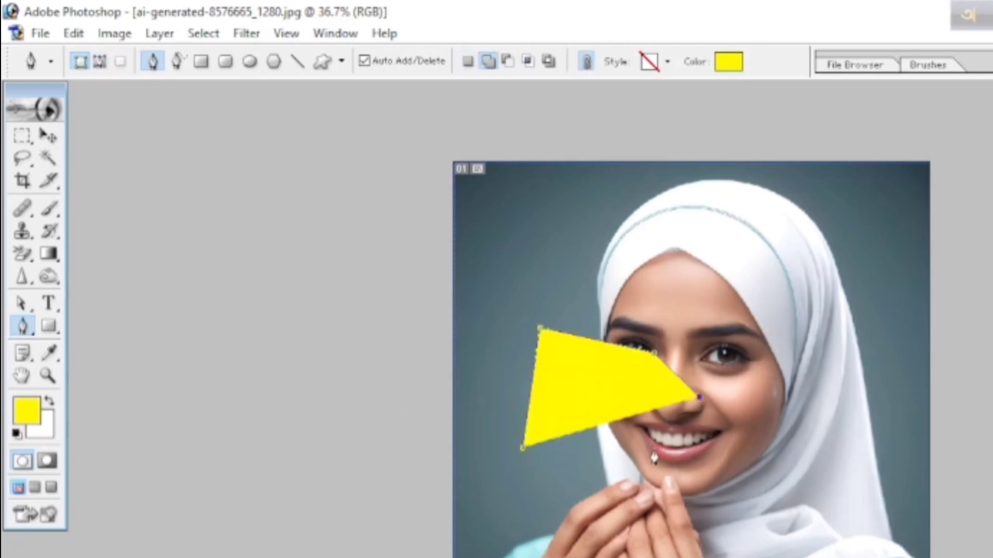
- Undo all points of the yellow shape on the portrait and set the Pen tool to Paths mode
click(101, 65)
key(ctrl+z)
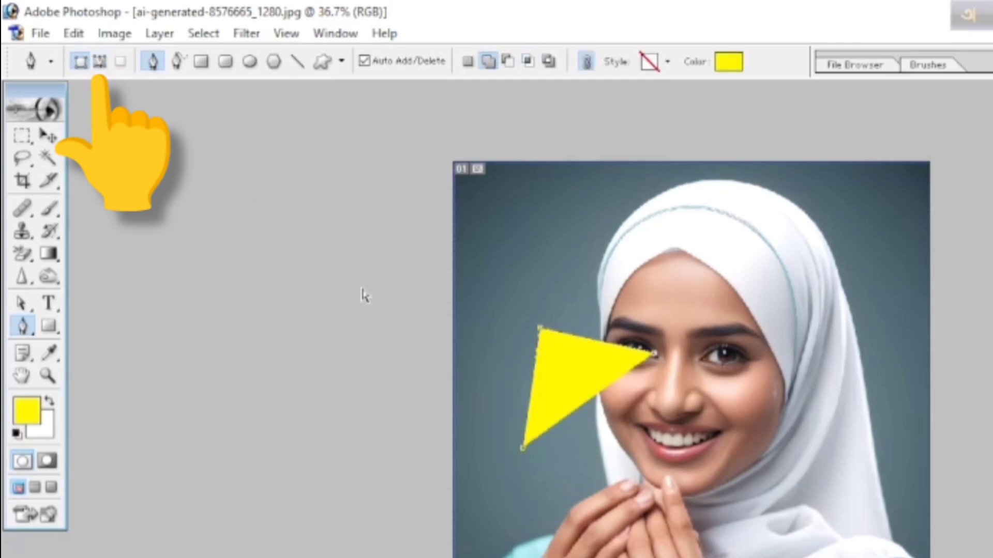
key(ctrl+alt+z)
key(ctrl+alt+z)
key(ctrl+alt+z)
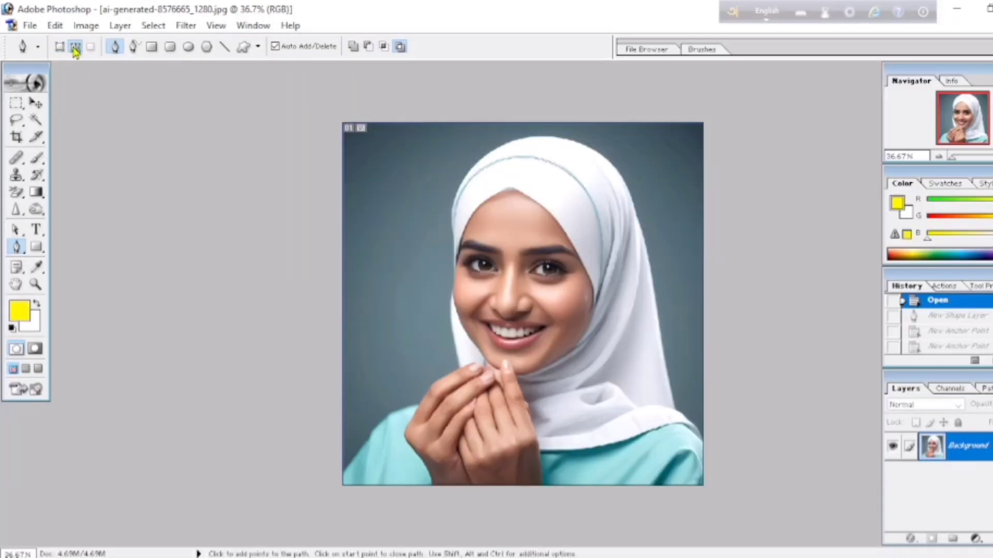
- Start a path at the portrait's lower-left corner and place the next anchor point along the shoulder's outer edge
scroll(367, 371, up, 1)
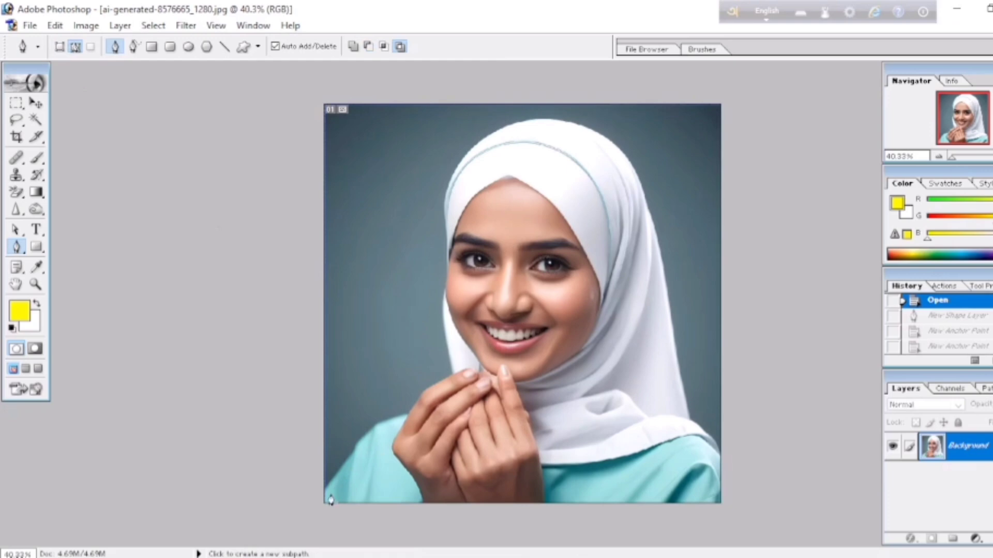
scroll(320, 446, up, 1)
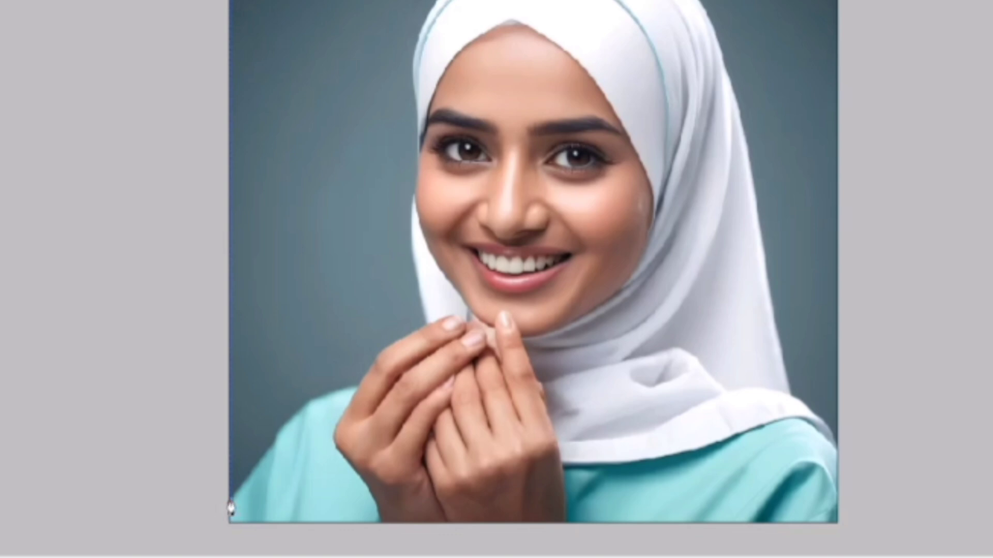
click(264, 458)
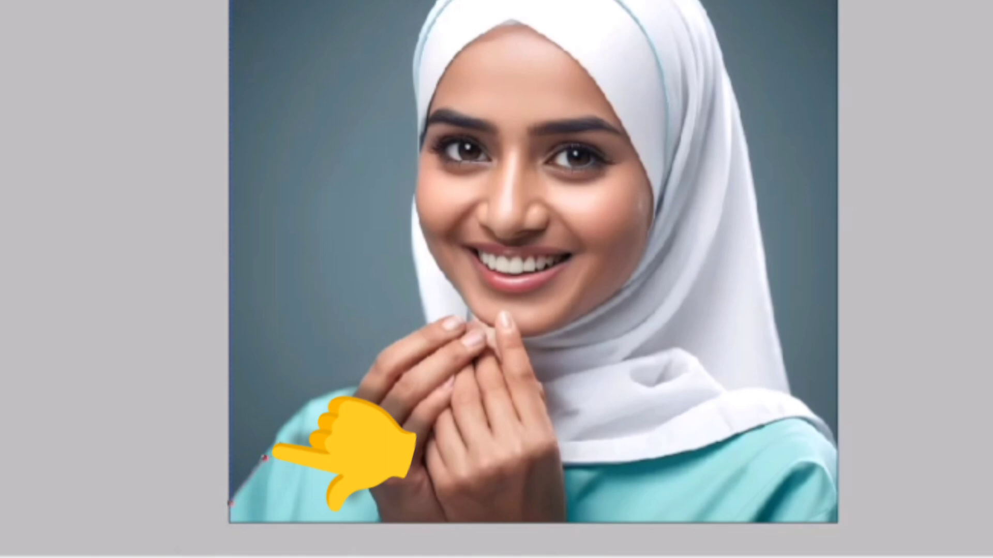